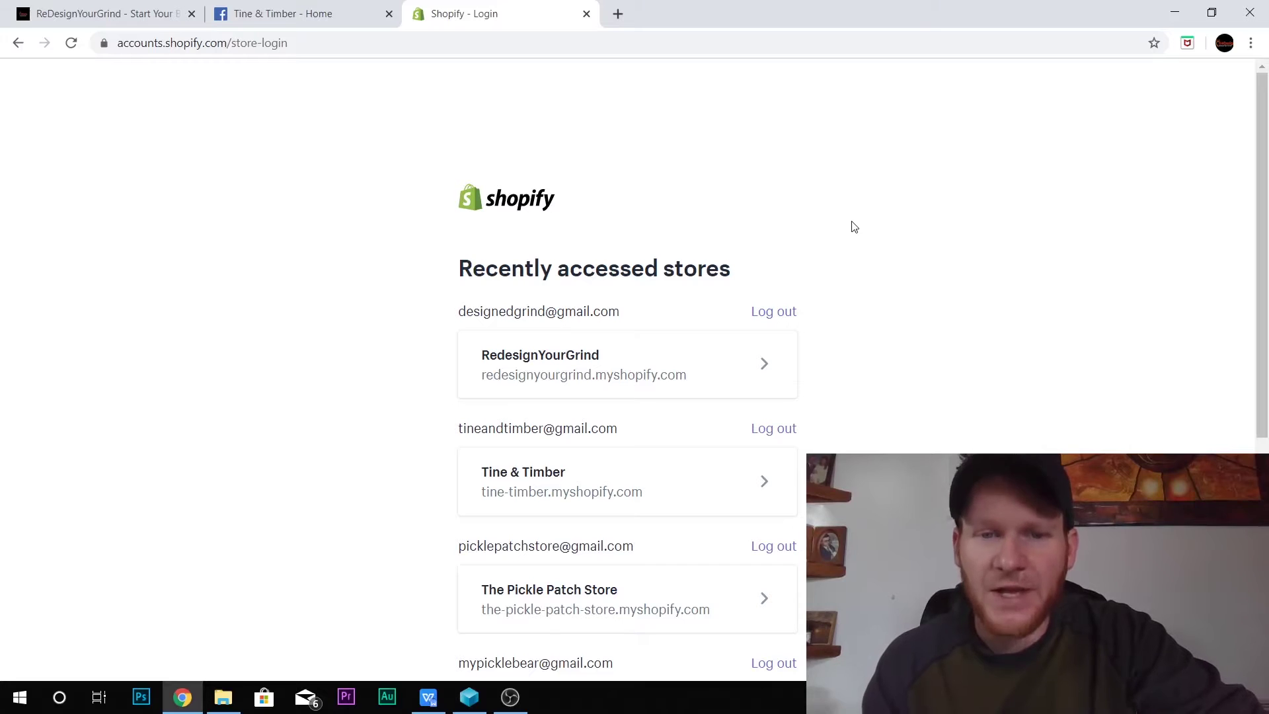
- Log in to the Tine and Timber store with the saved account password and refresh the page that opens
scroll(853, 227, down, 6)
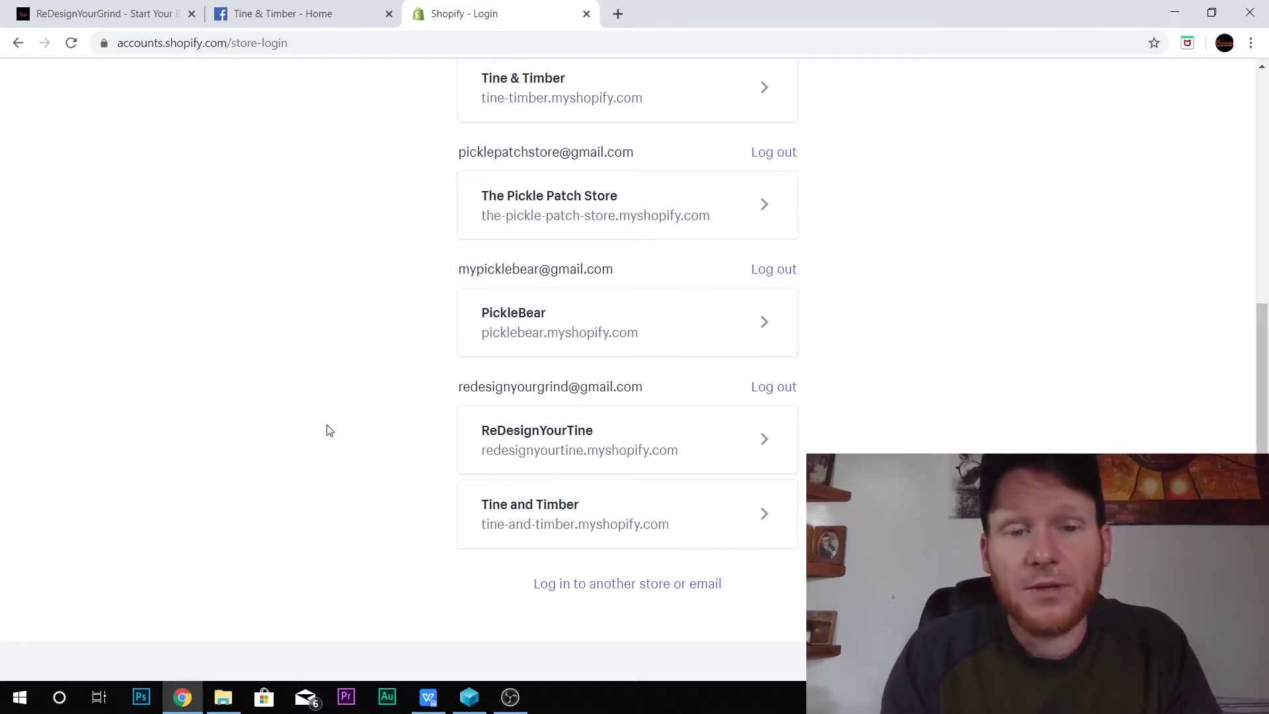
click(634, 513)
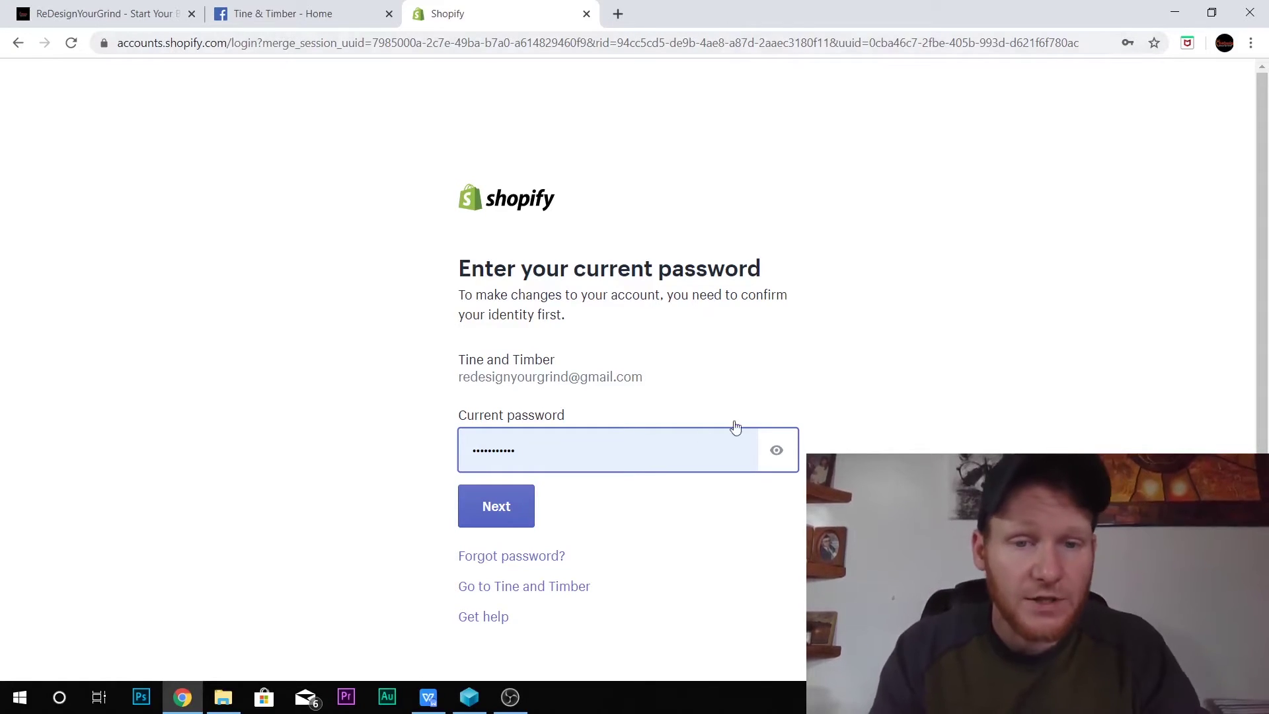
click(496, 505)
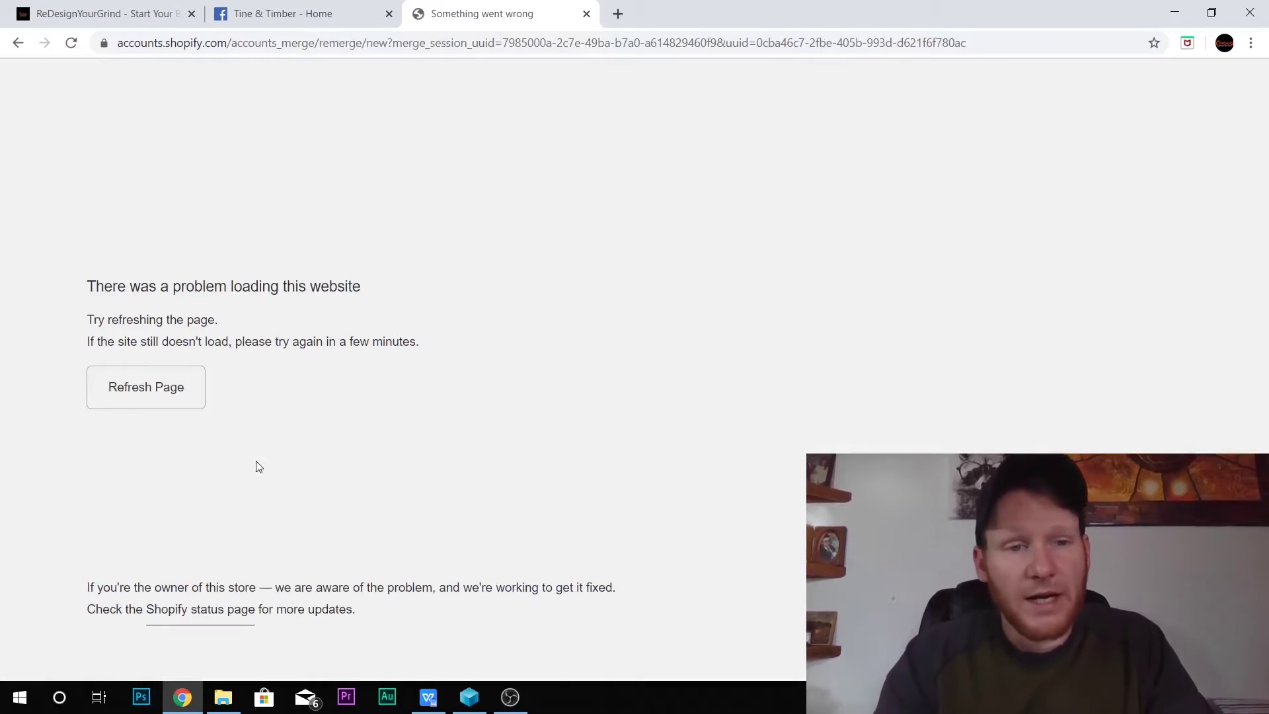
click(158, 396)
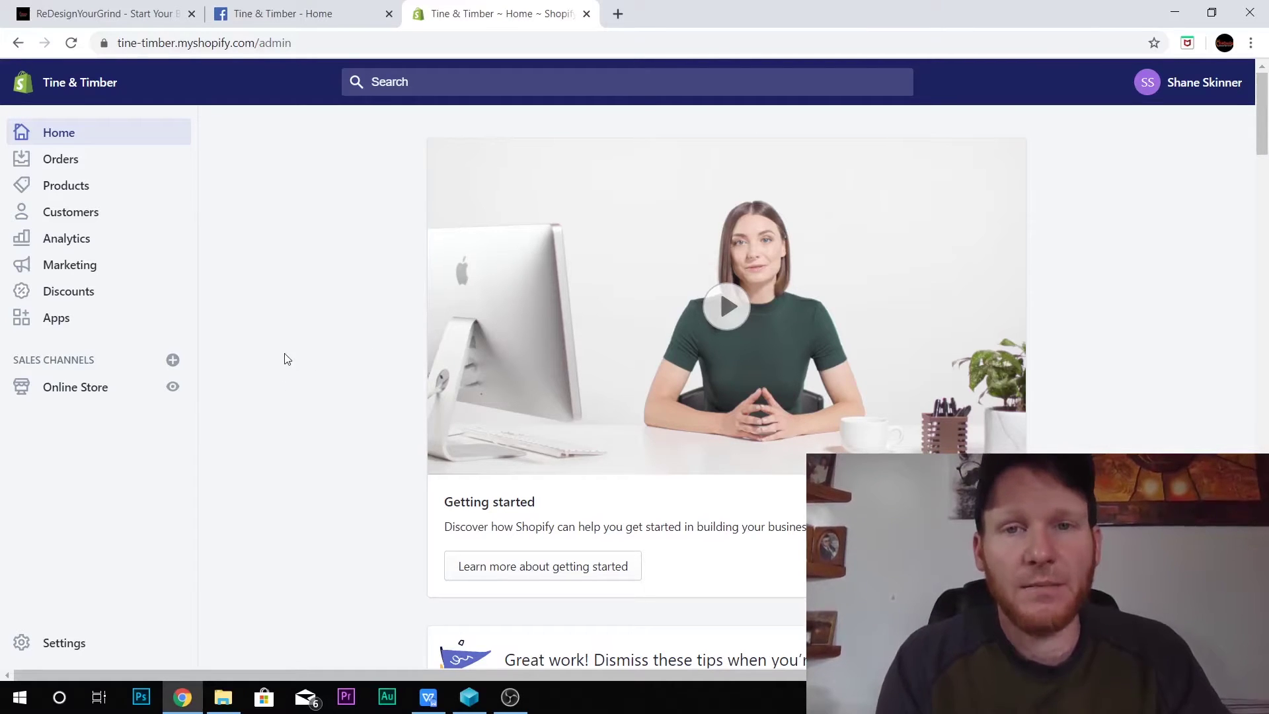
- Look over the store admin's home page, including the getting-started card and the setup tips for product, theme and domain
scroll(298, 357, down, 7)
scroll(295, 365, up, 7)
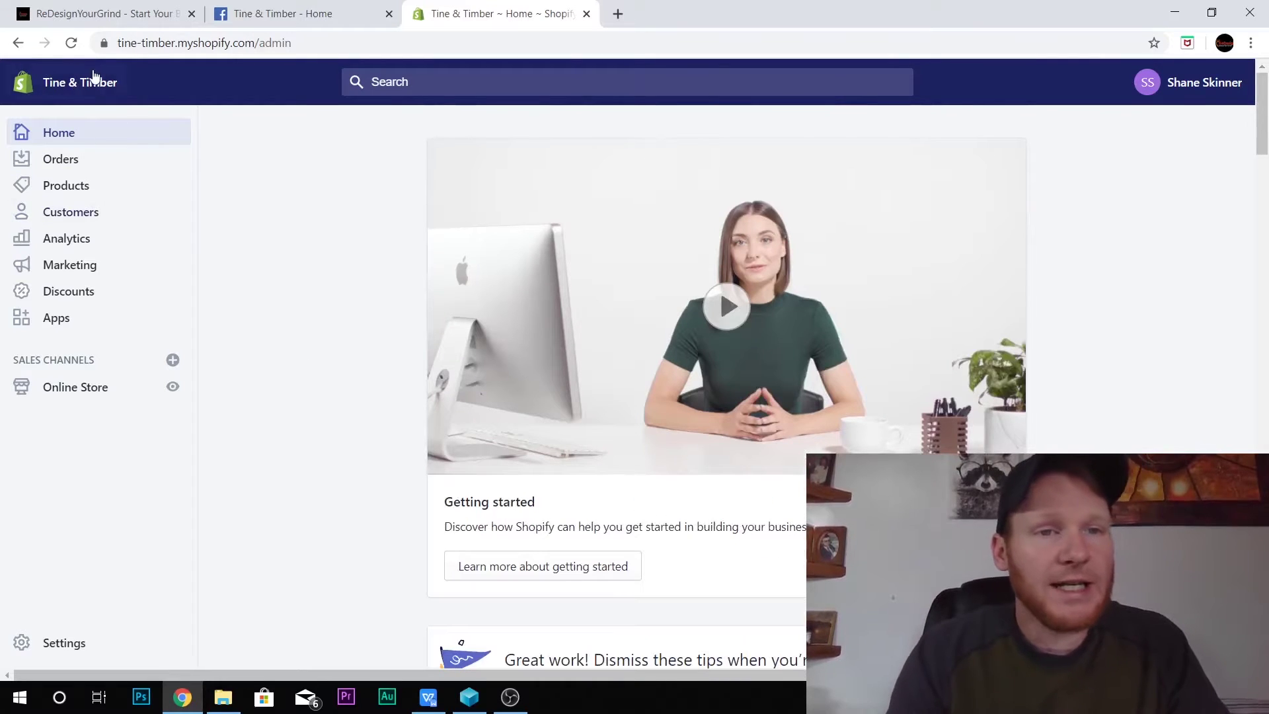
click(58, 132)
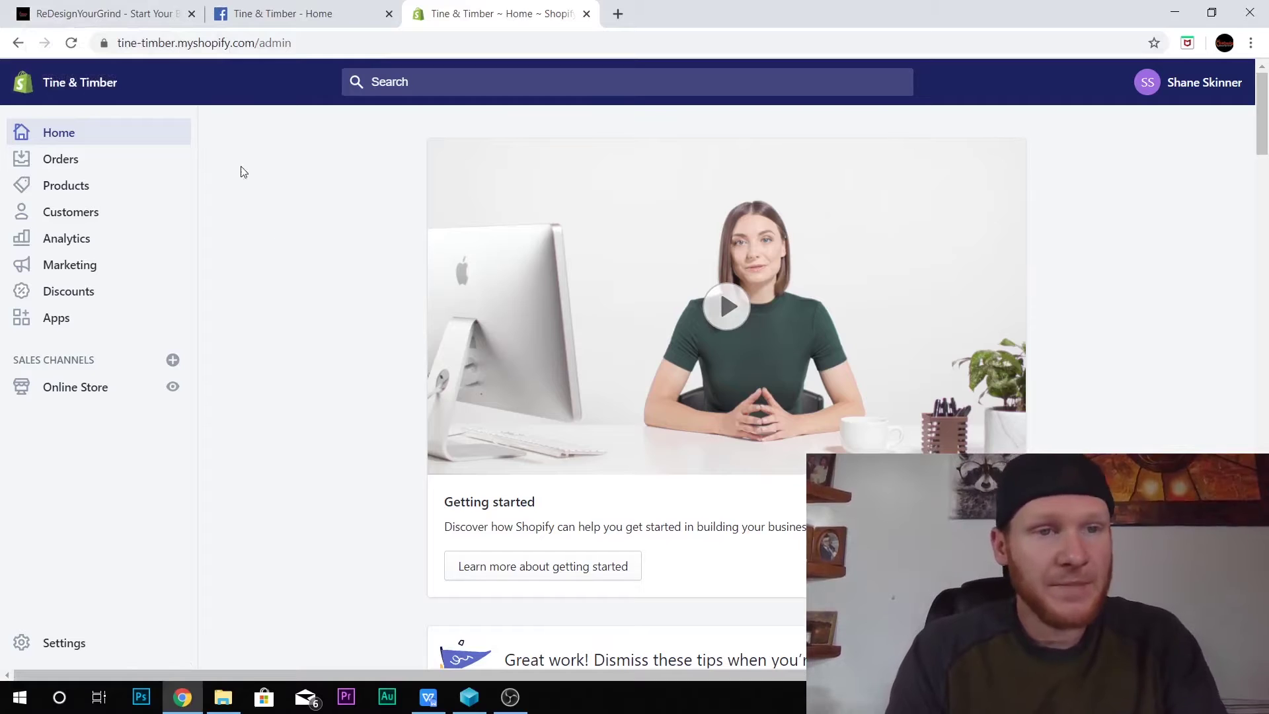
click(77, 87)
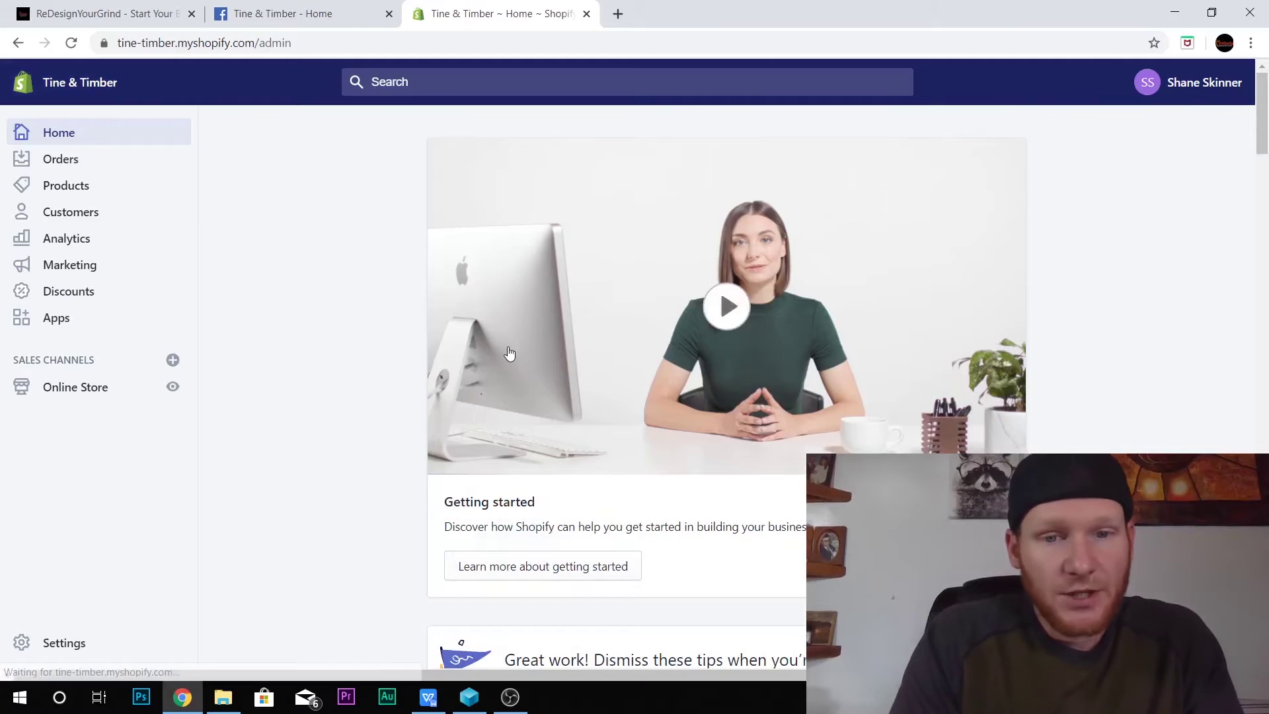
scroll(397, 479, down, 8)
scroll(316, 469, up, 4)
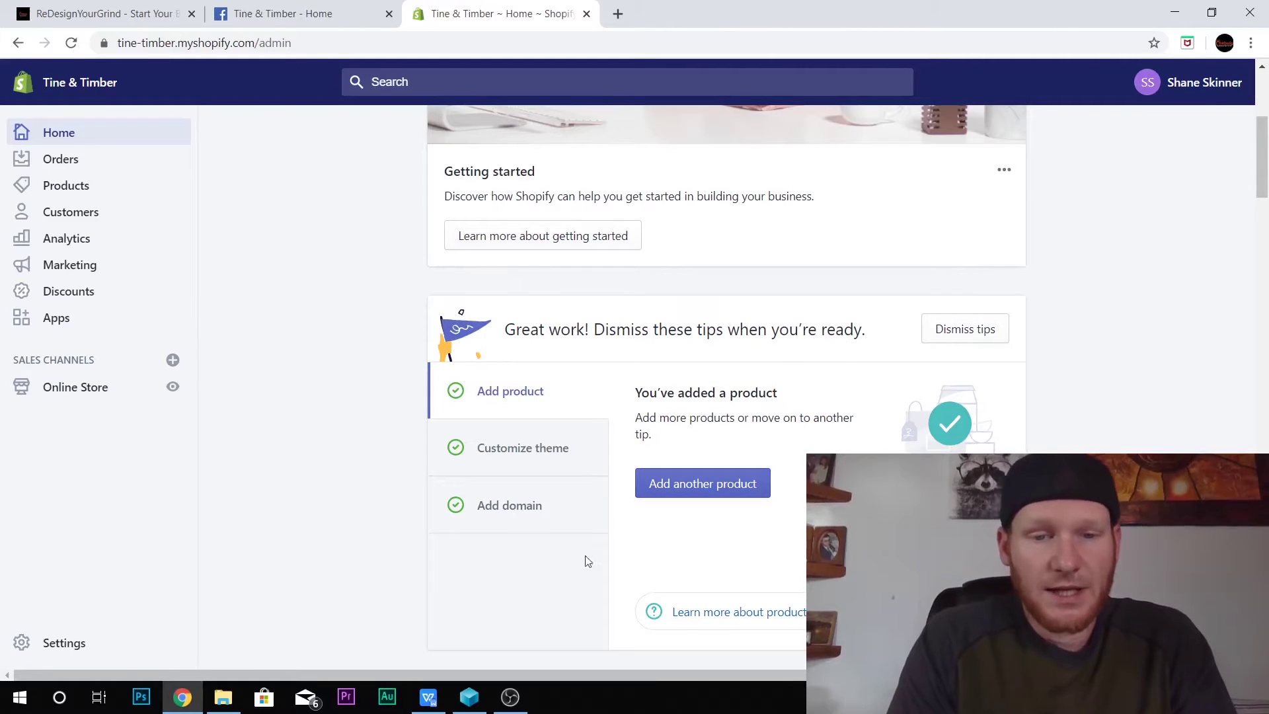
scroll(583, 567, up, 5)
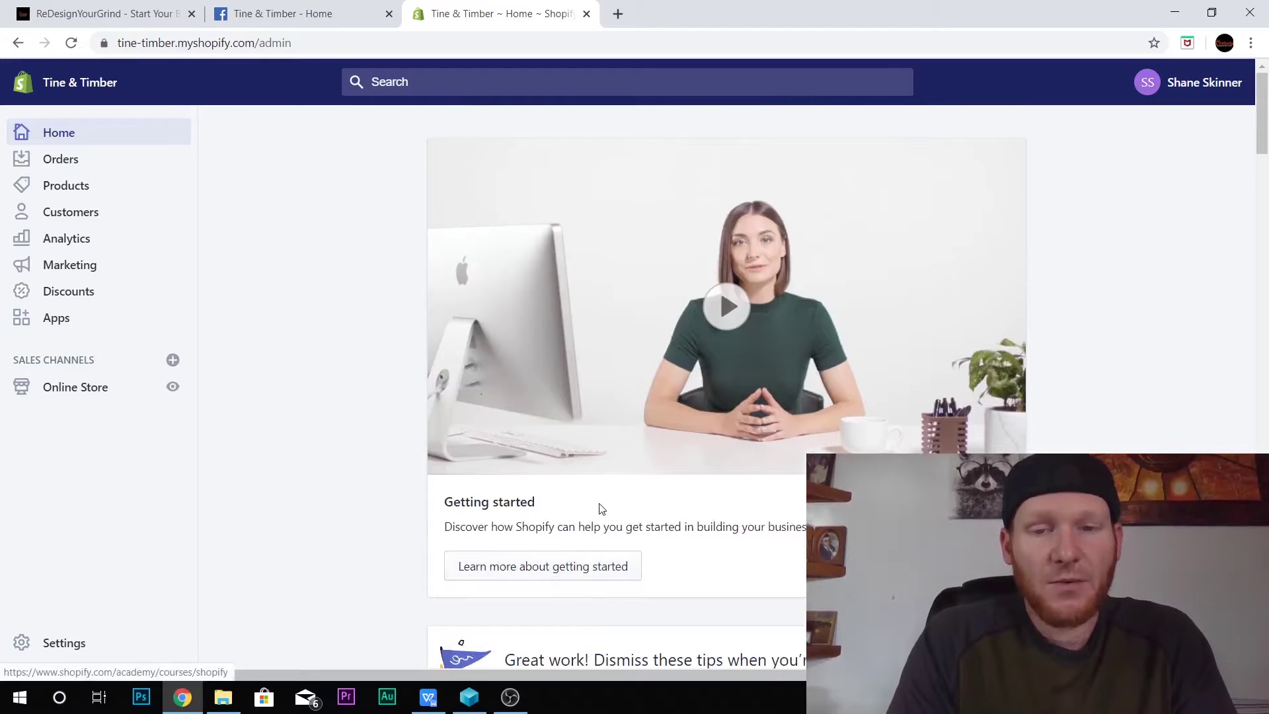
scroll(583, 514, down, 4)
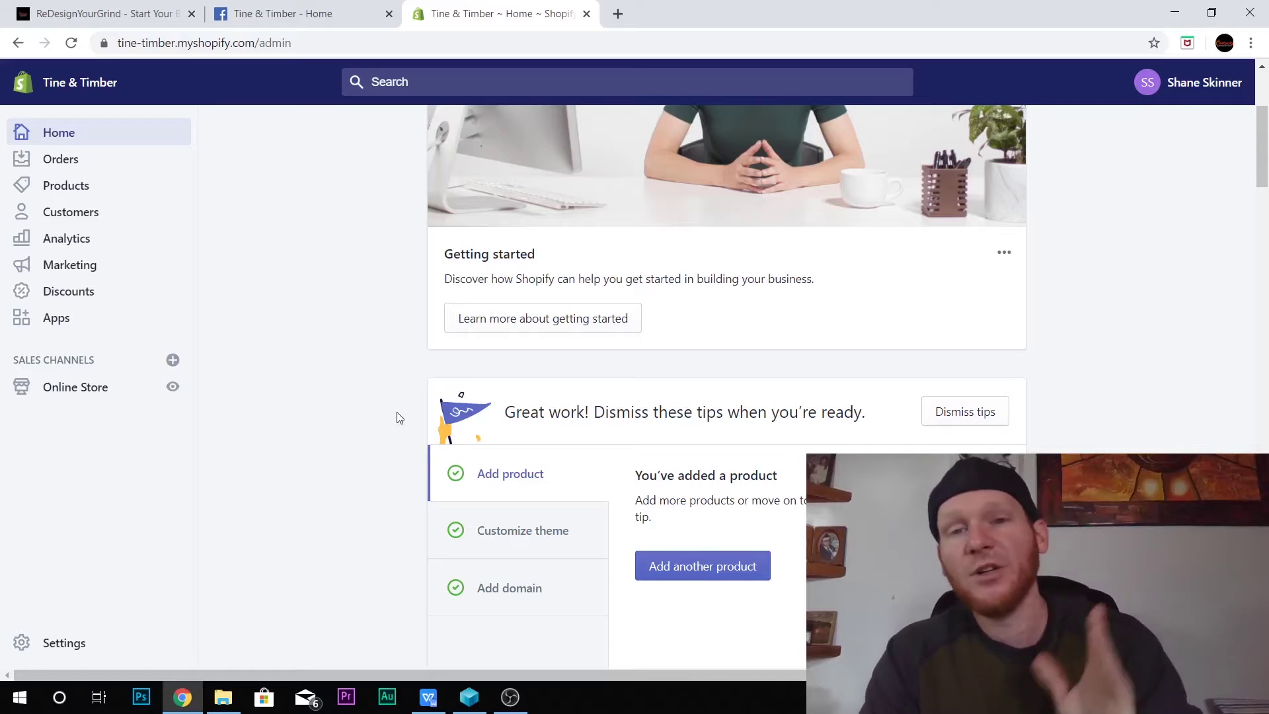
scroll(399, 418, up, 4)
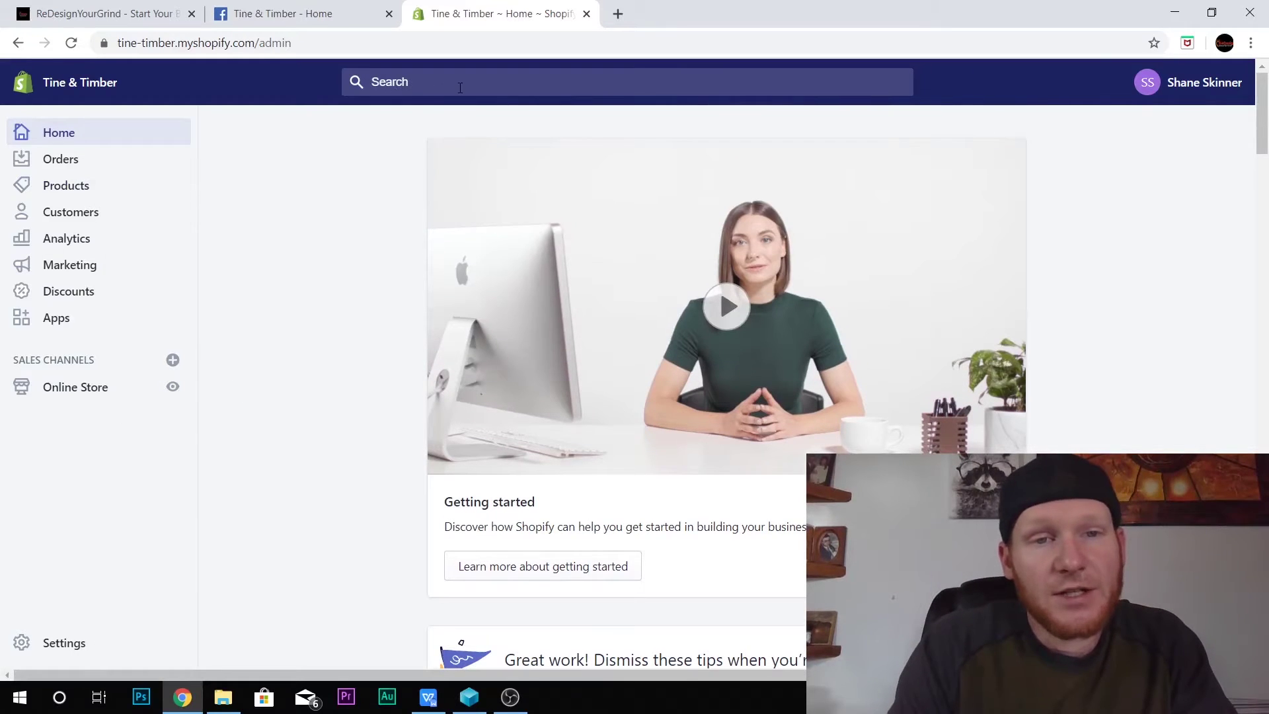
- Open the admin's store-wide search, dismiss it without a query and return to the home page
click(460, 88)
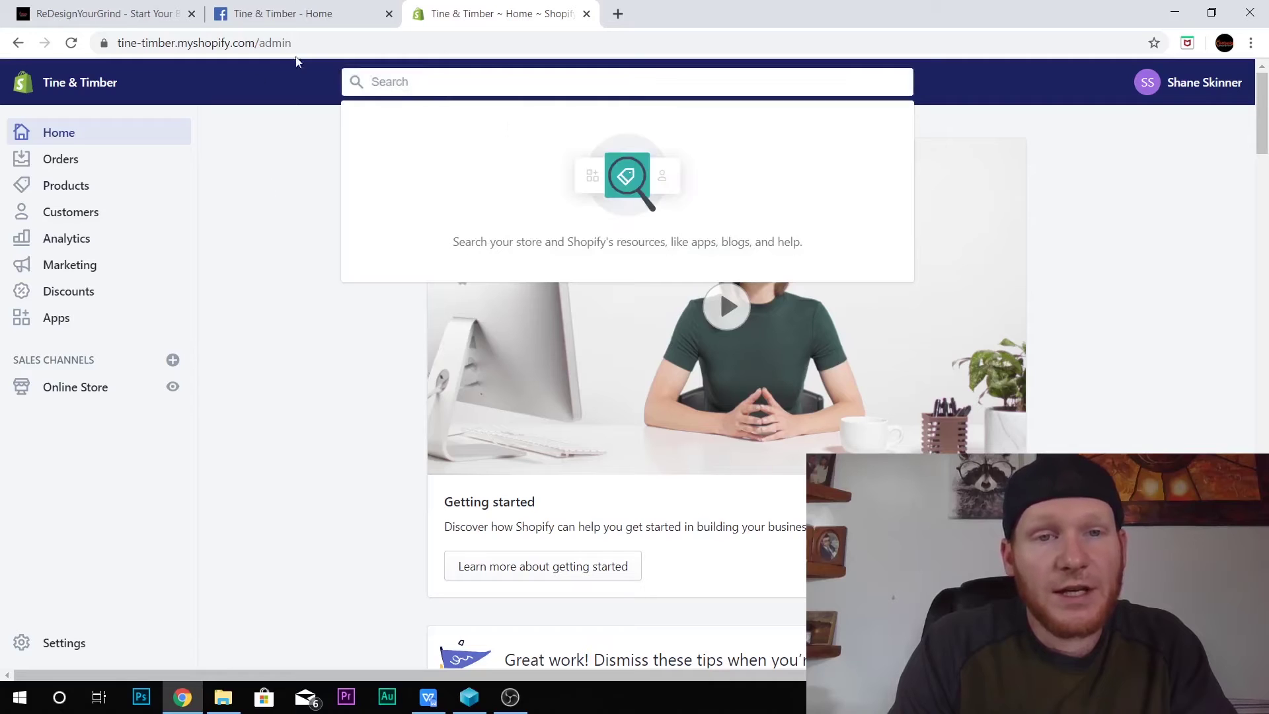
click(66, 185)
click(38, 126)
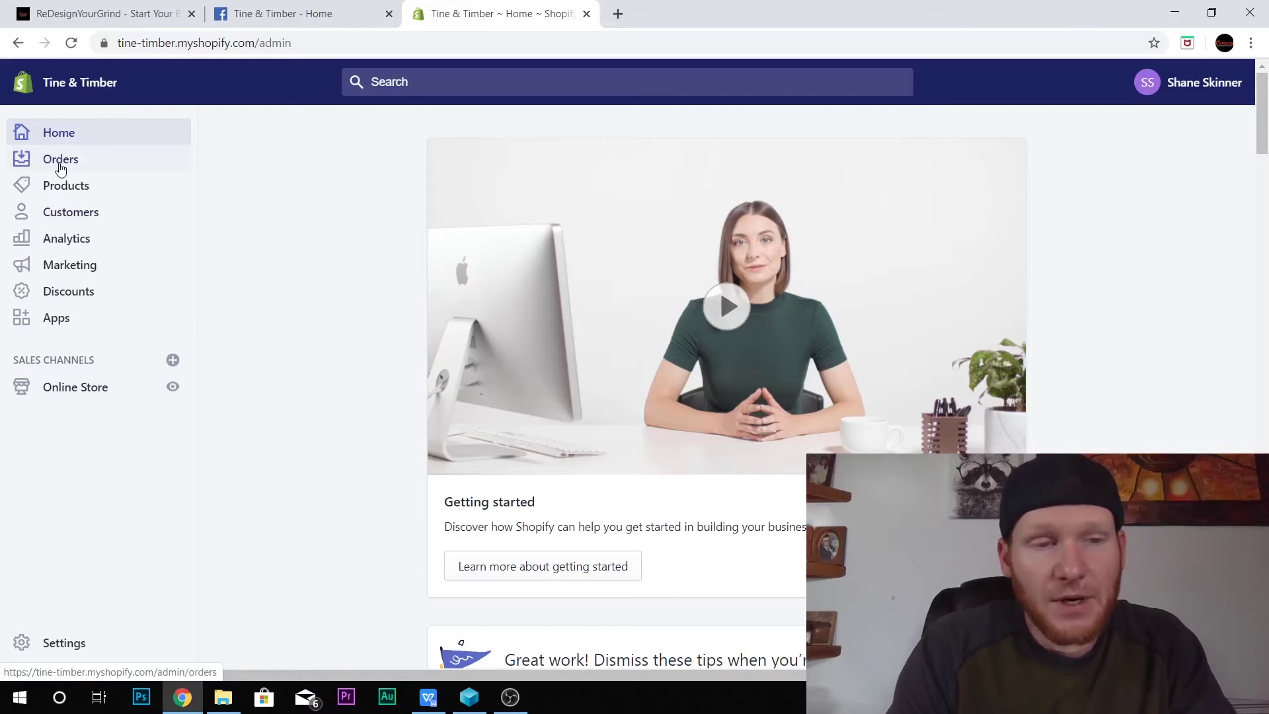
- View the store's orders overview, its draft orders and its abandoned checkouts
click(92, 161)
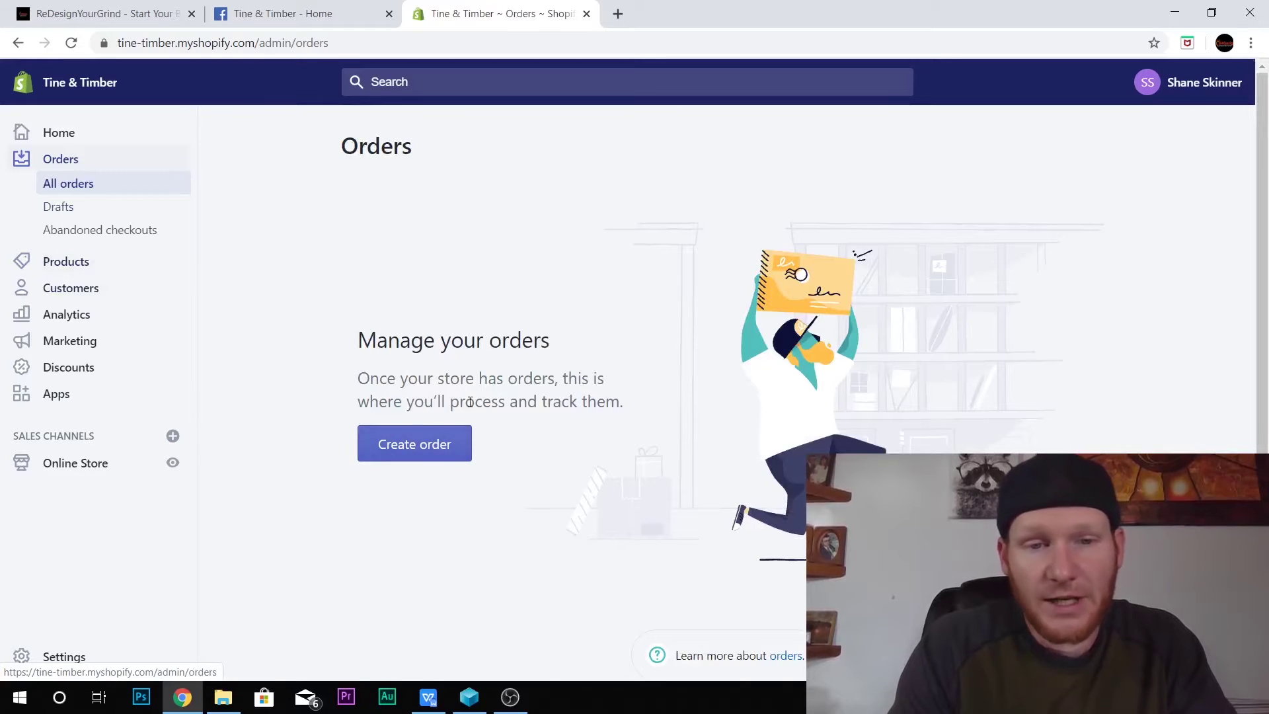
click(60, 206)
click(112, 229)
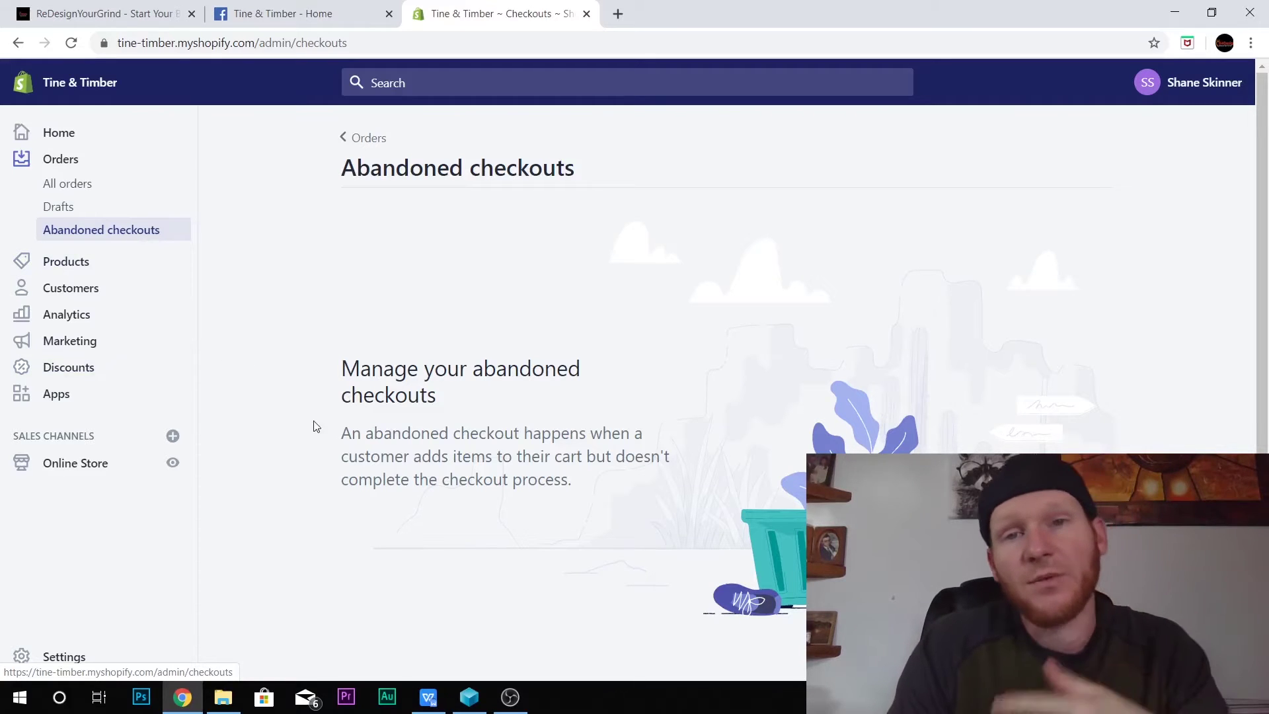
- Open the Tine & Timber 'Bare Necessities' Combo Pack product and look over its title, description and images
click(90, 266)
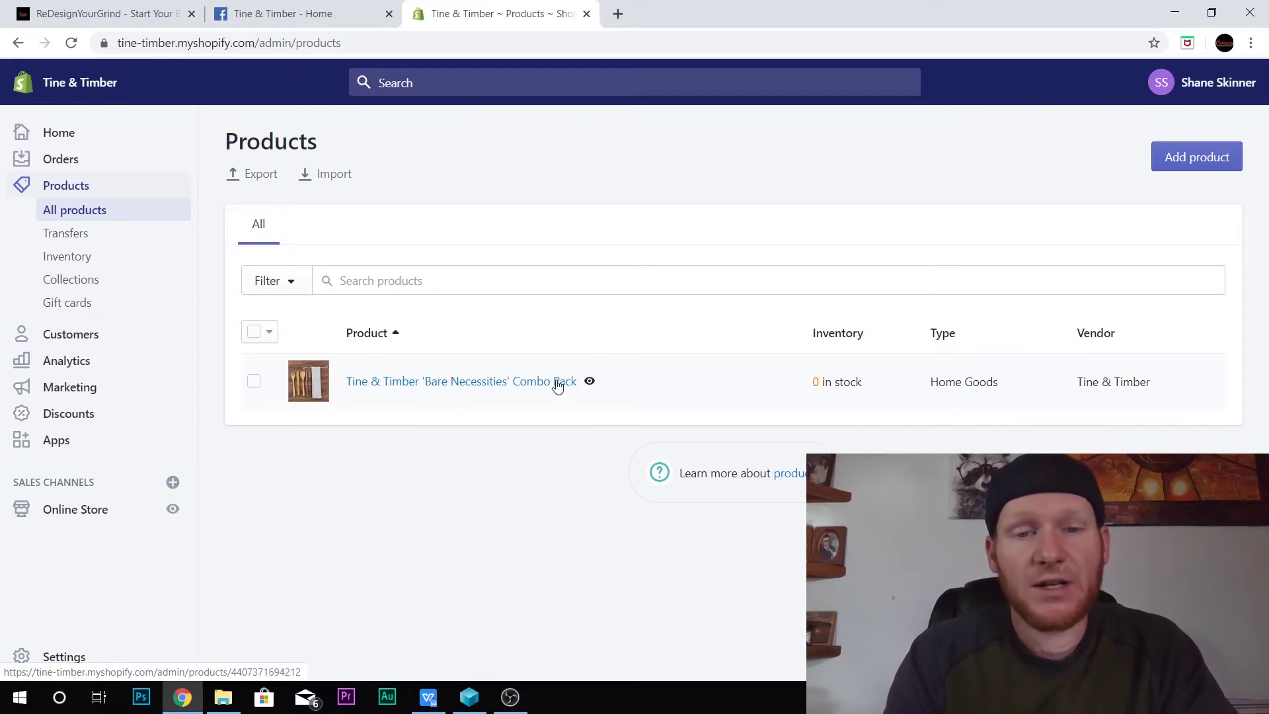
click(479, 390)
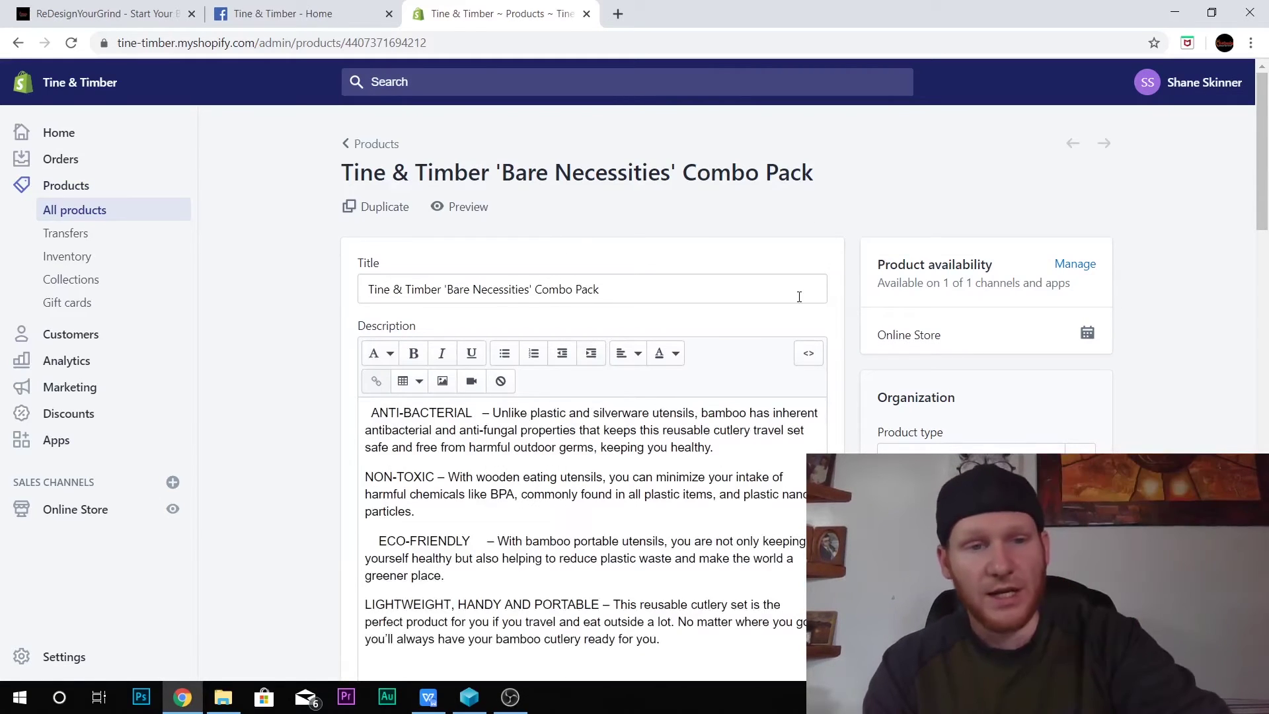
scroll(462, 397, down, 4)
scroll(395, 399, up, 3)
scroll(372, 500, up, 1)
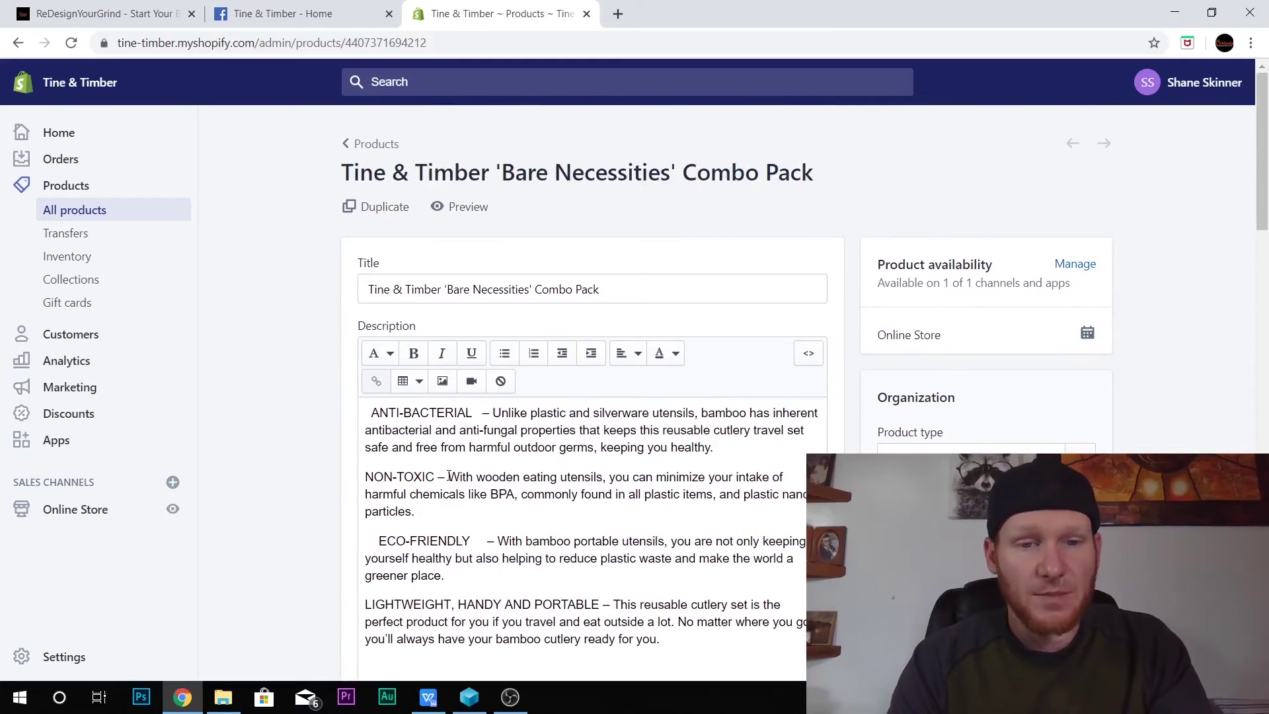
scroll(377, 504, down, 8)
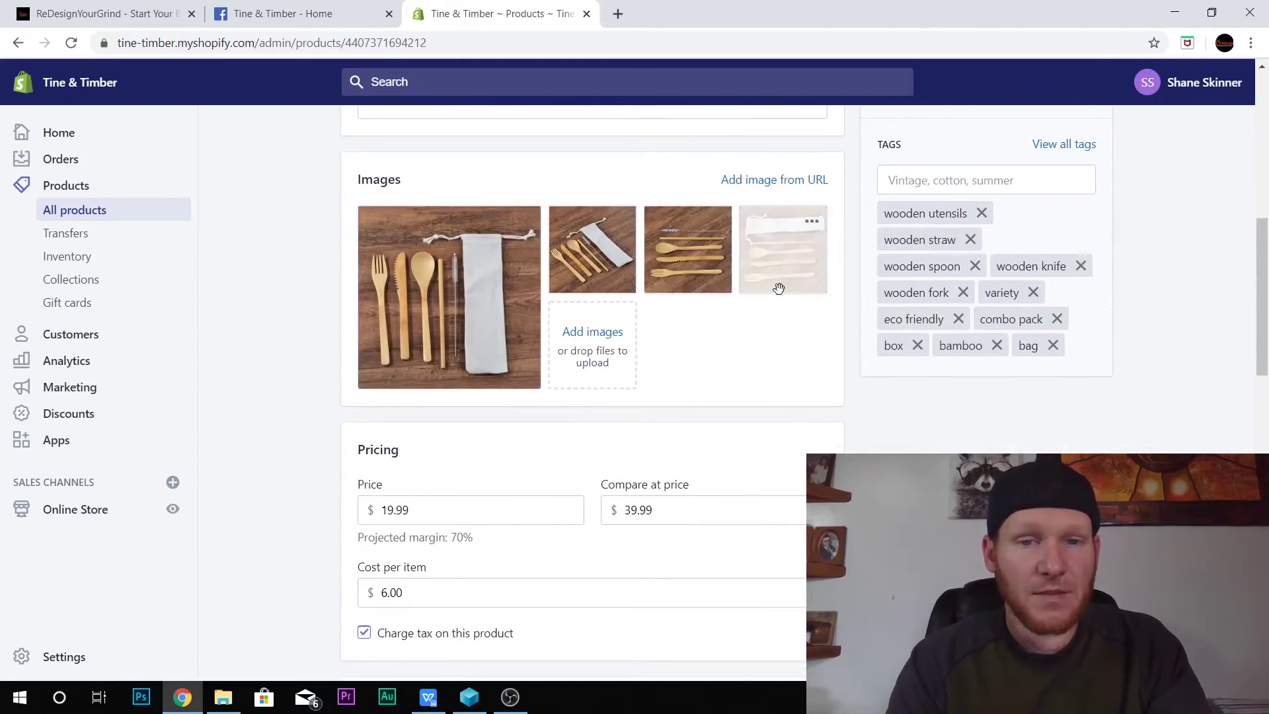
- Examine the combo pack's pricing, inventory, shipping, variants and search engine listing, and return to the list of all products
scroll(653, 400, down, 3)
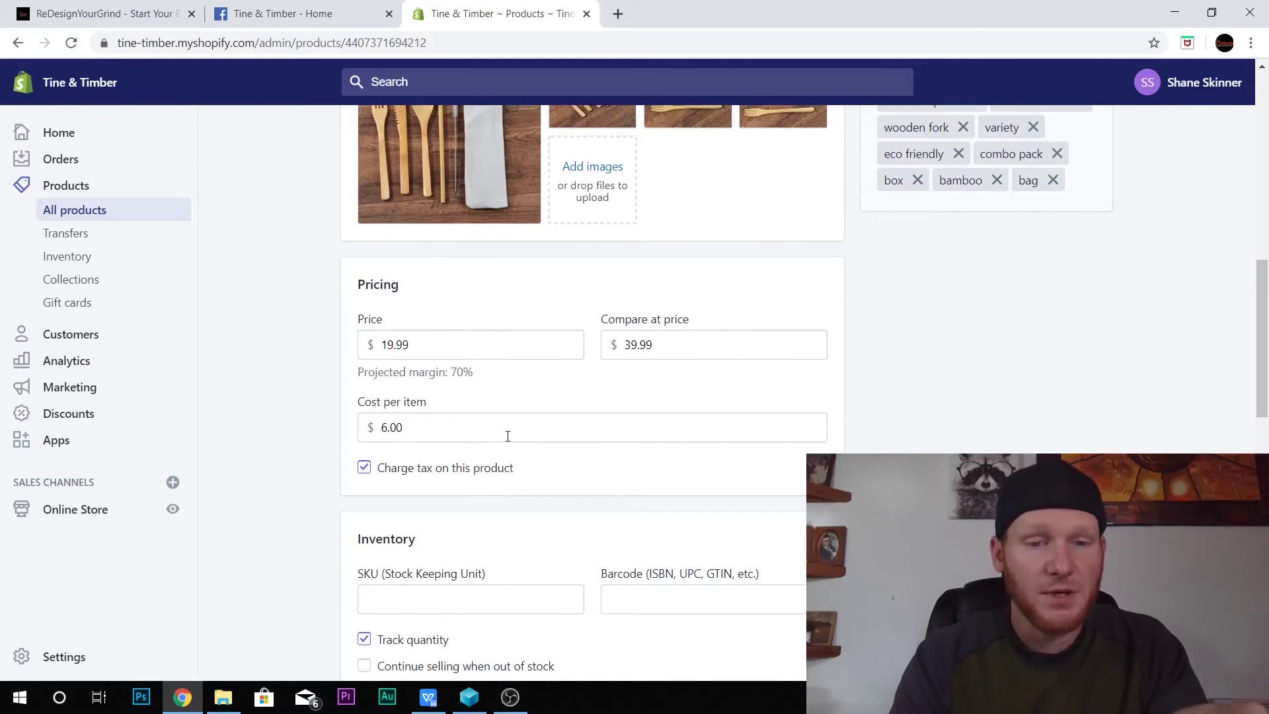
scroll(555, 477, down, 10)
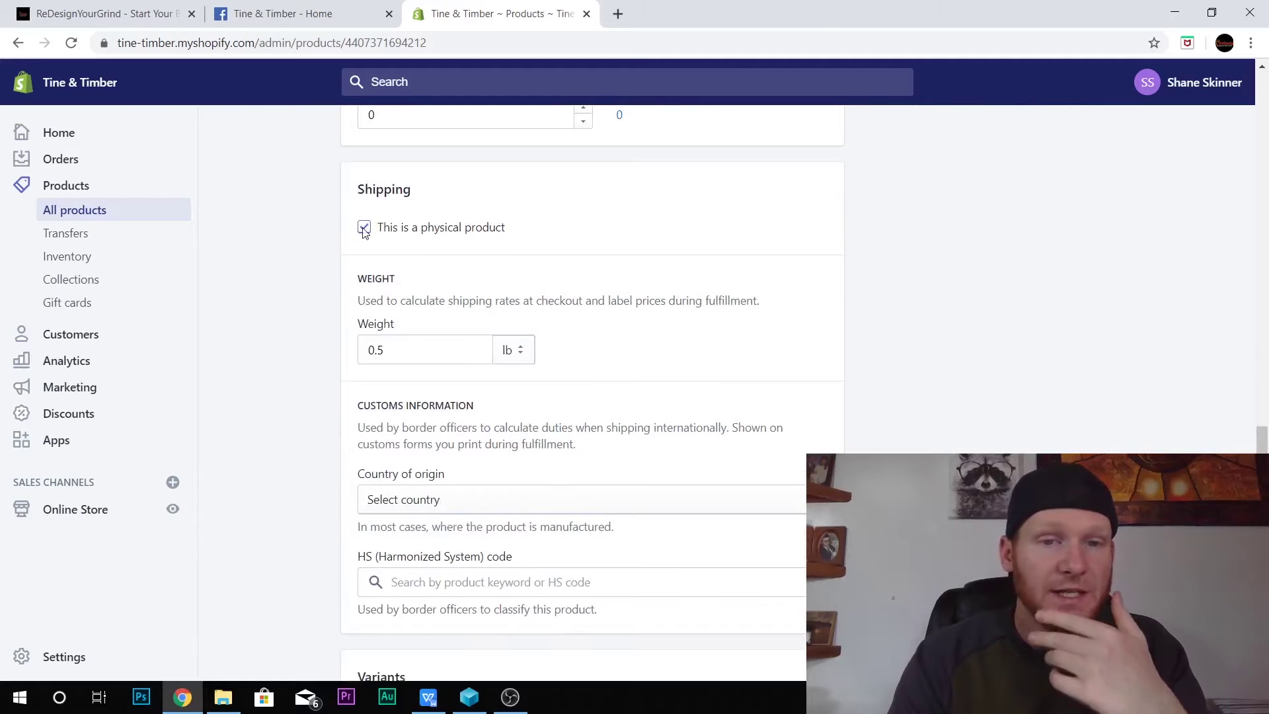
scroll(423, 294, down, 5)
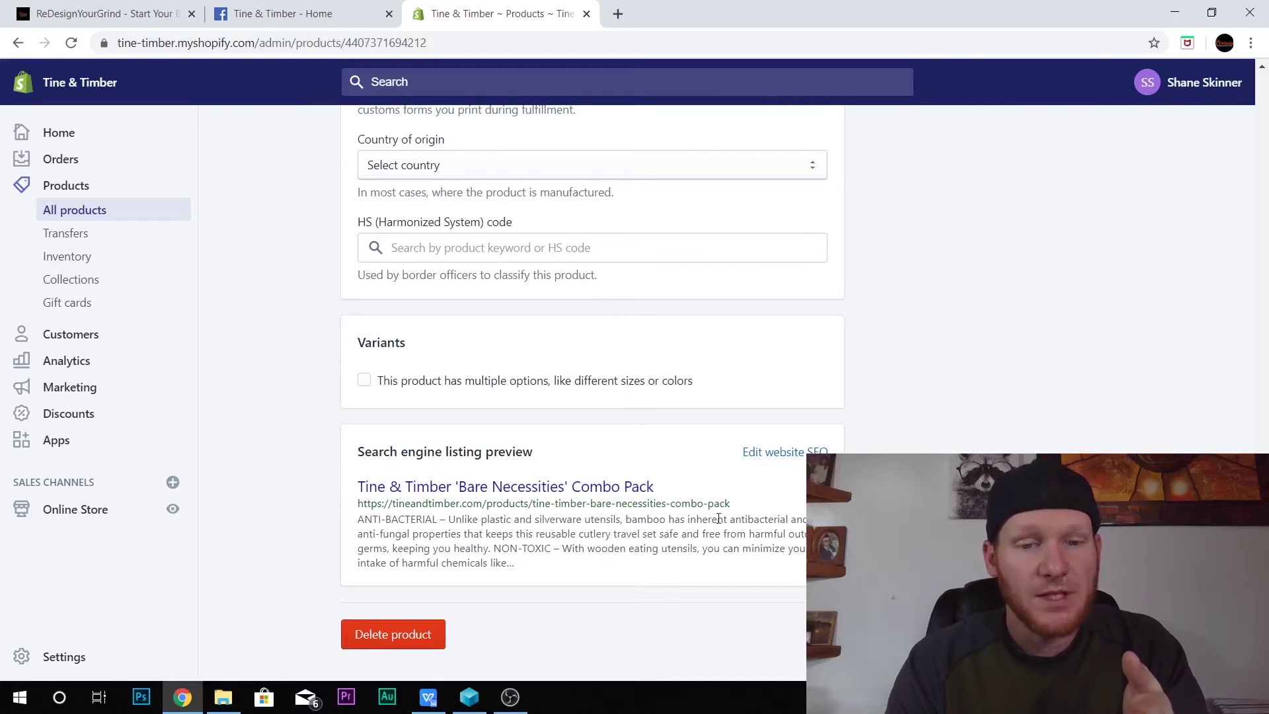
scroll(316, 539, up, 20)
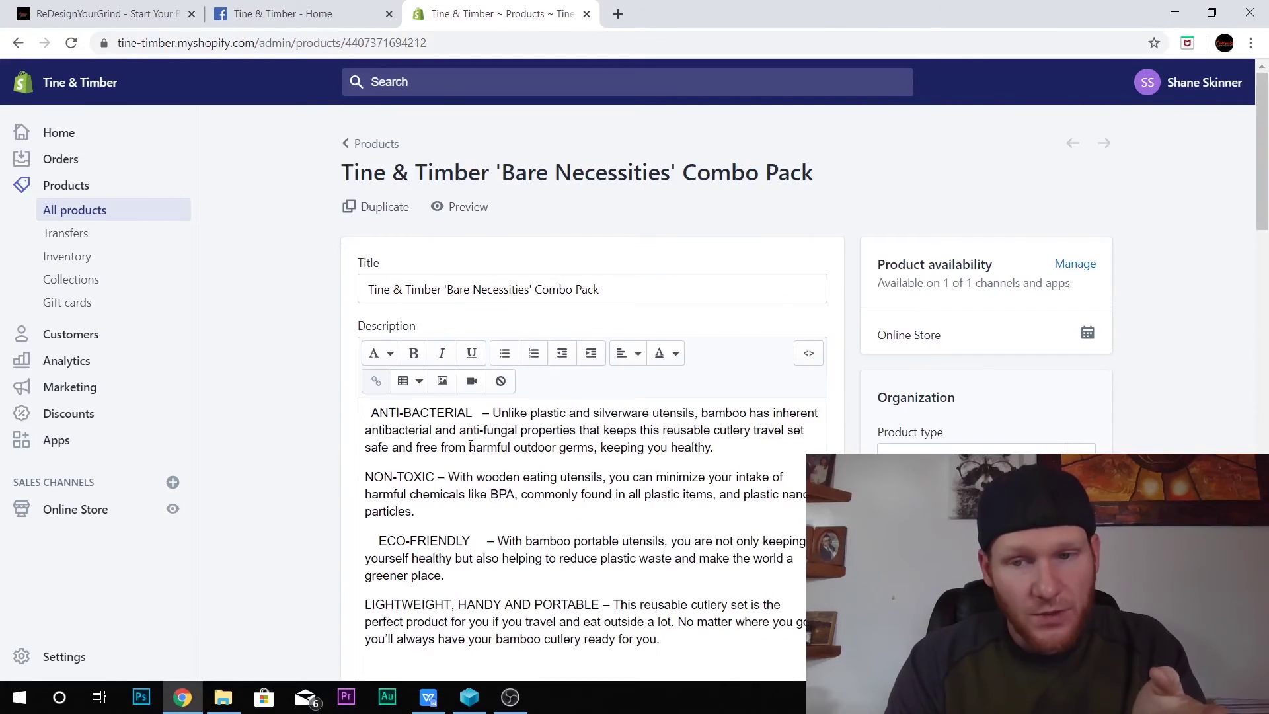
scroll(1139, 412, down, 5)
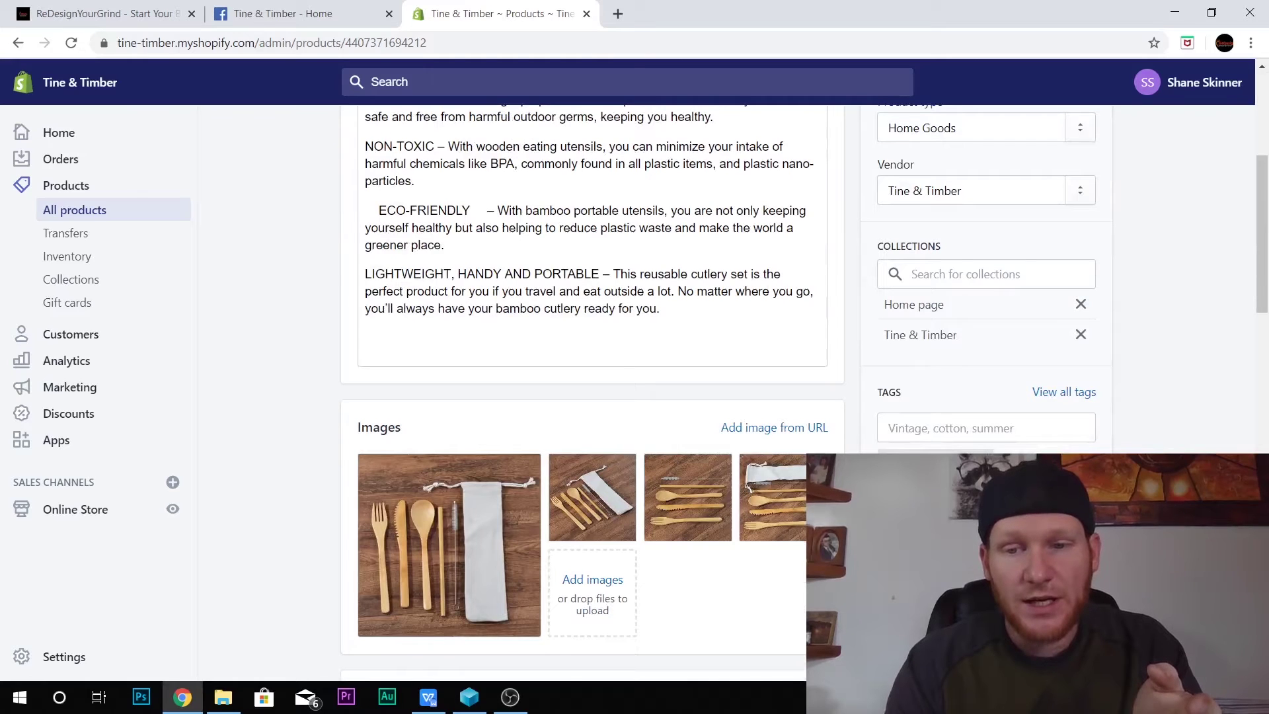
scroll(591, 331, up, 10)
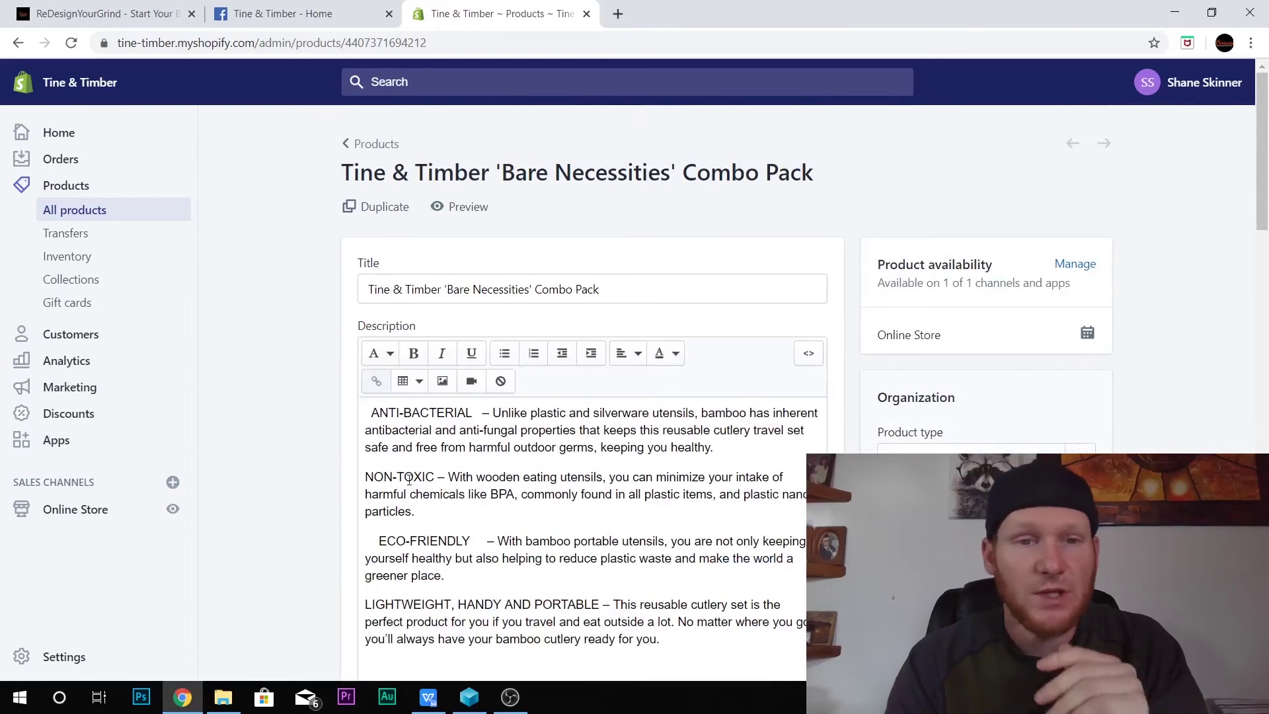
click(74, 209)
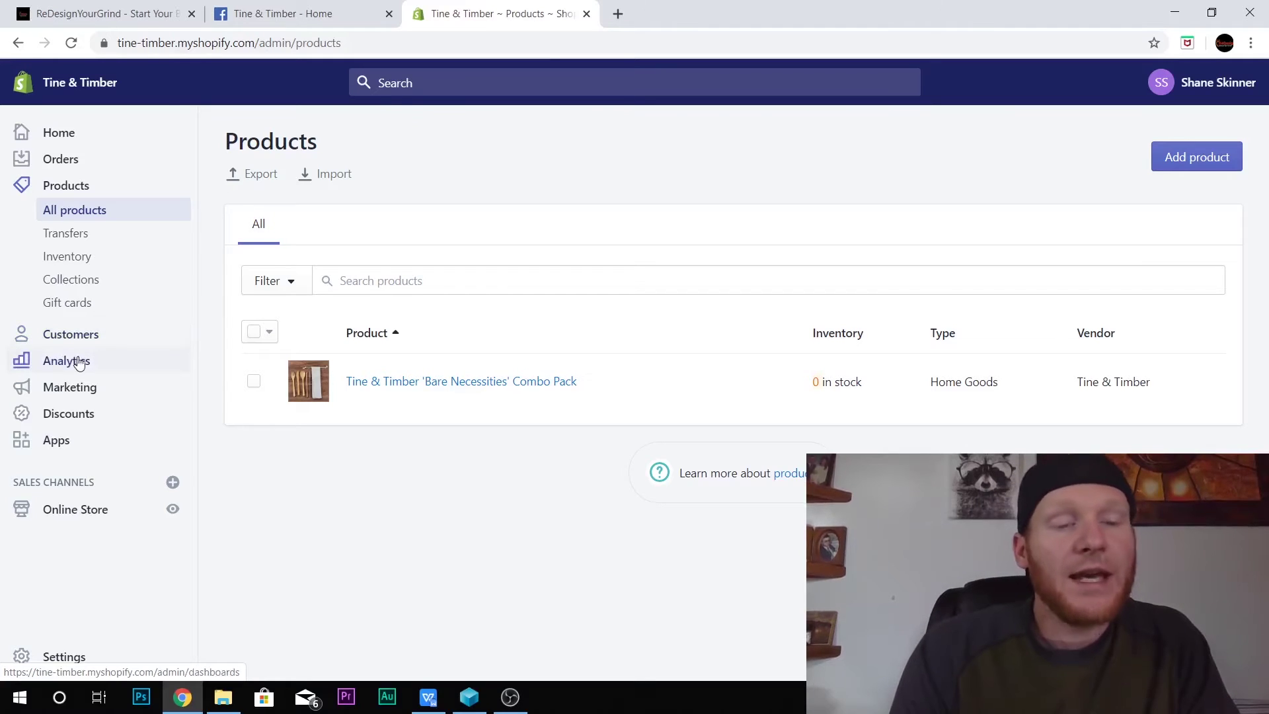
- Open the analytics overview dashboard and look over its sales, sessions, conversion and order cards
click(78, 362)
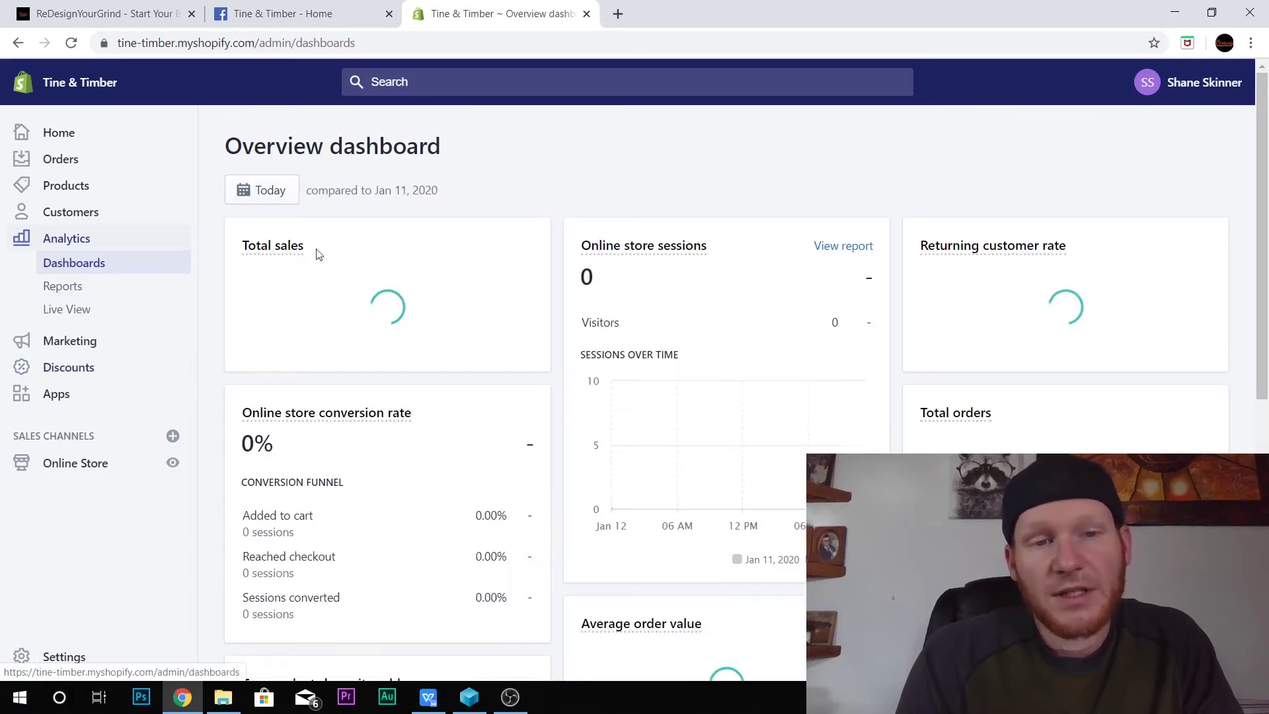
scroll(546, 340, down, 5)
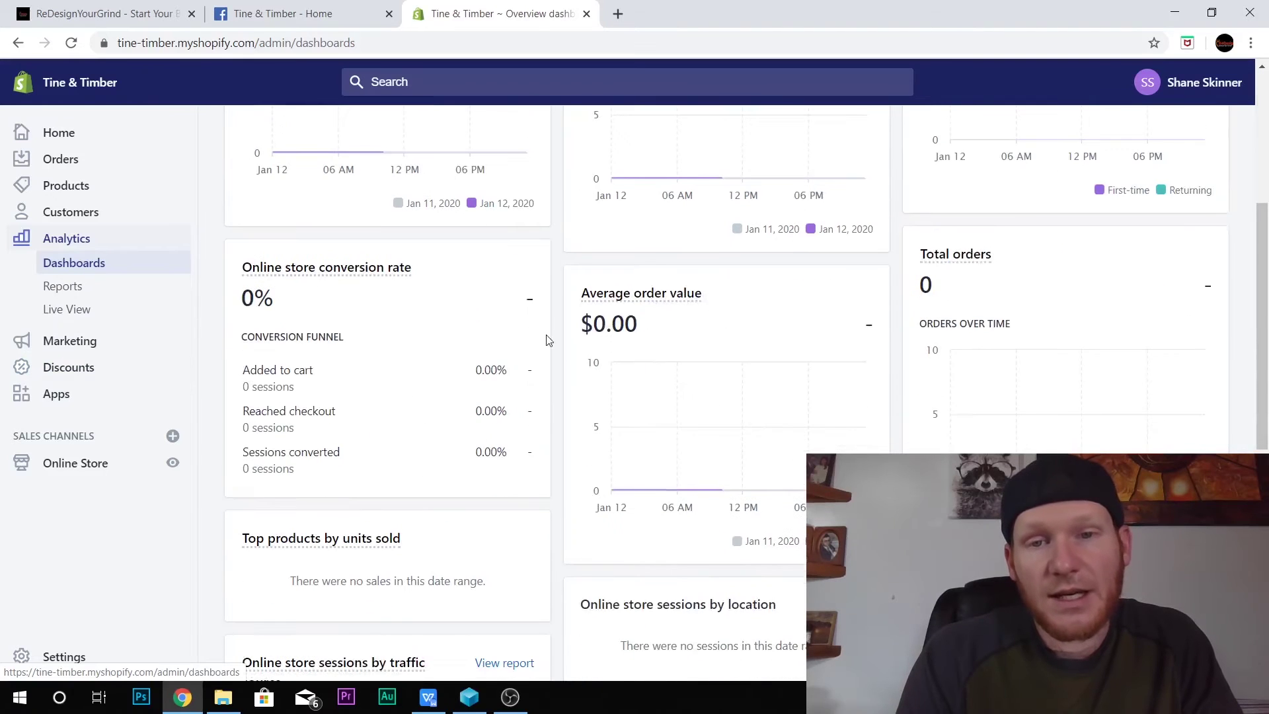
scroll(569, 301, up, 5)
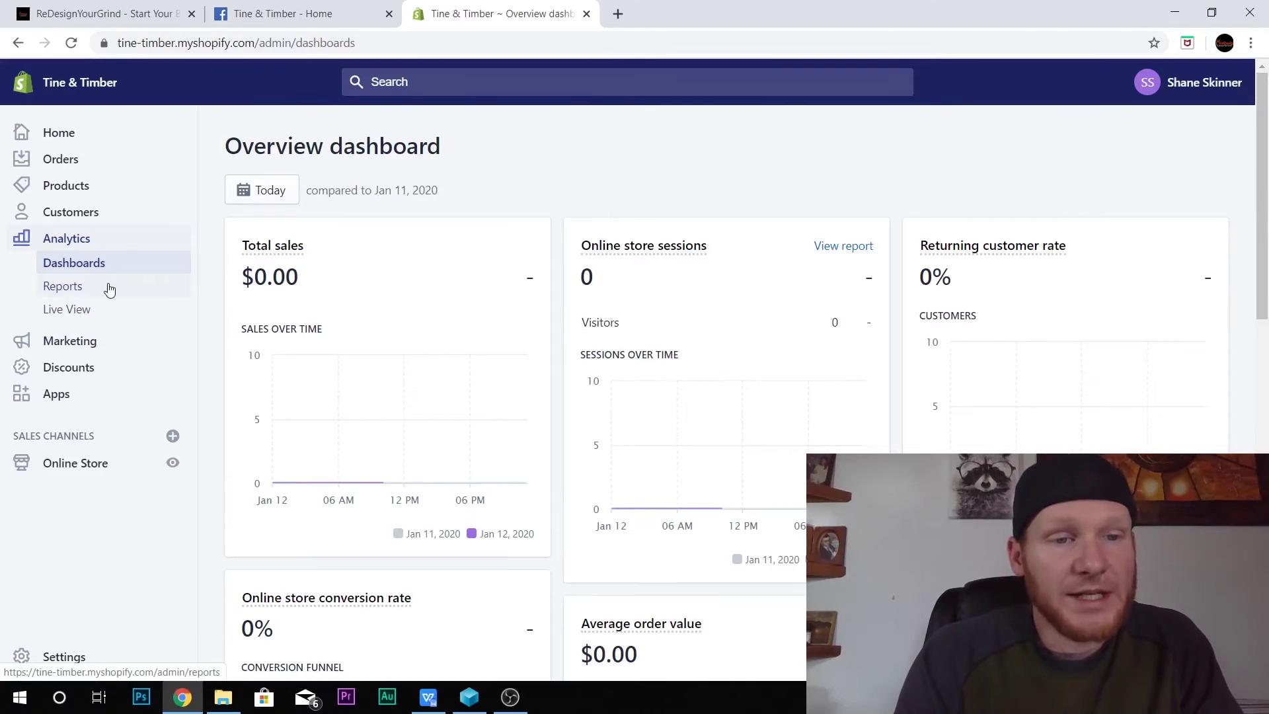
- Open the analytics Live View and inspect its visitor map from the United States out to the whole world
click(78, 312)
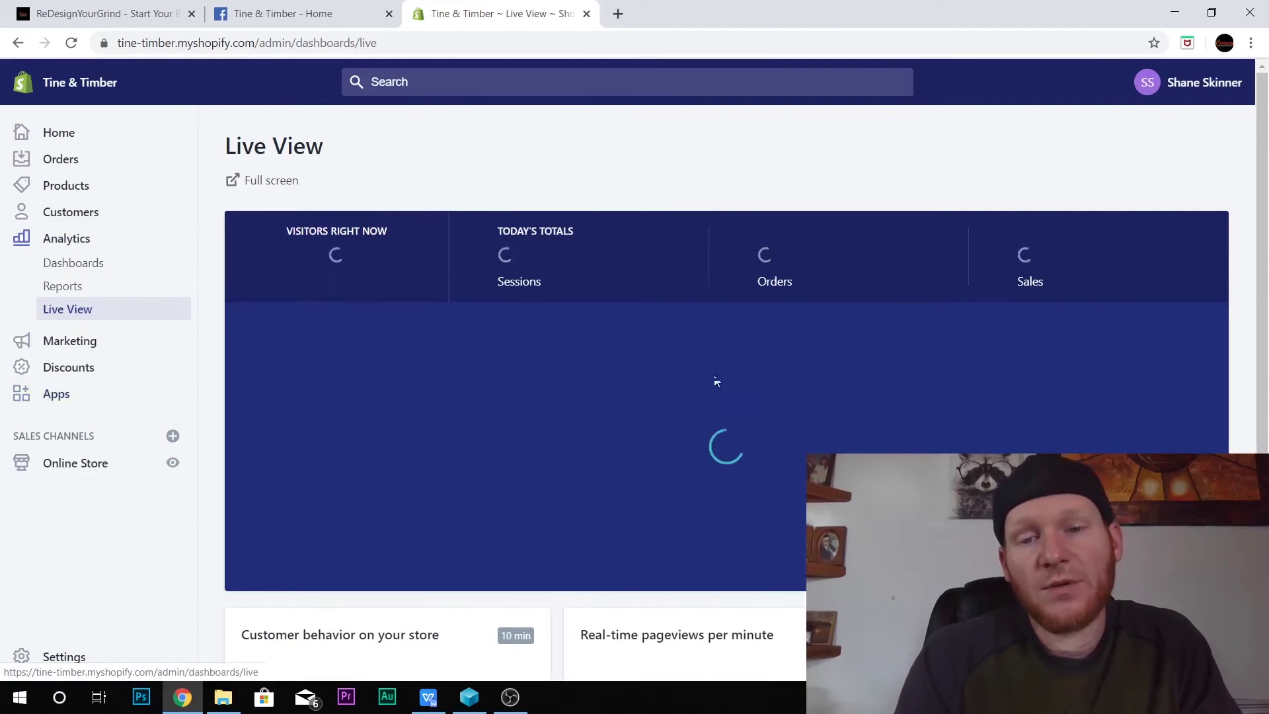
scroll(750, 423, up, 2)
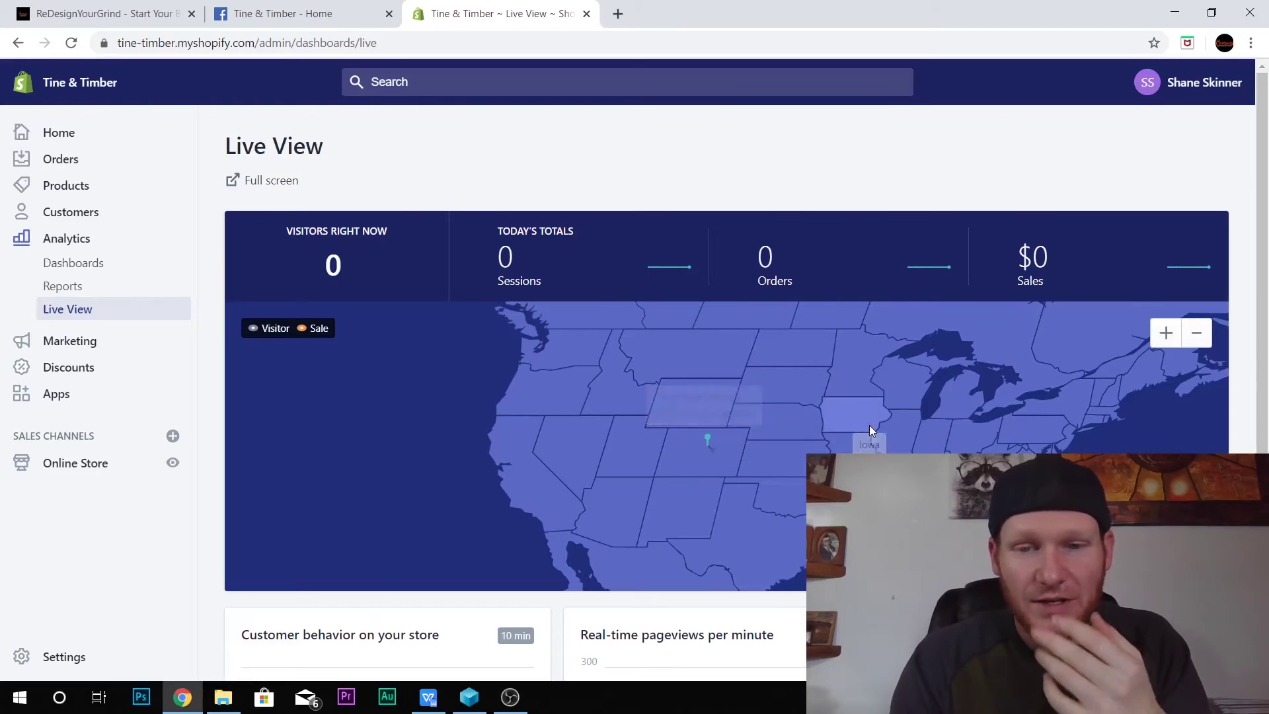
scroll(870, 426, down, 3)
scroll(787, 417, down, 1)
drag(786, 418, 644, 386)
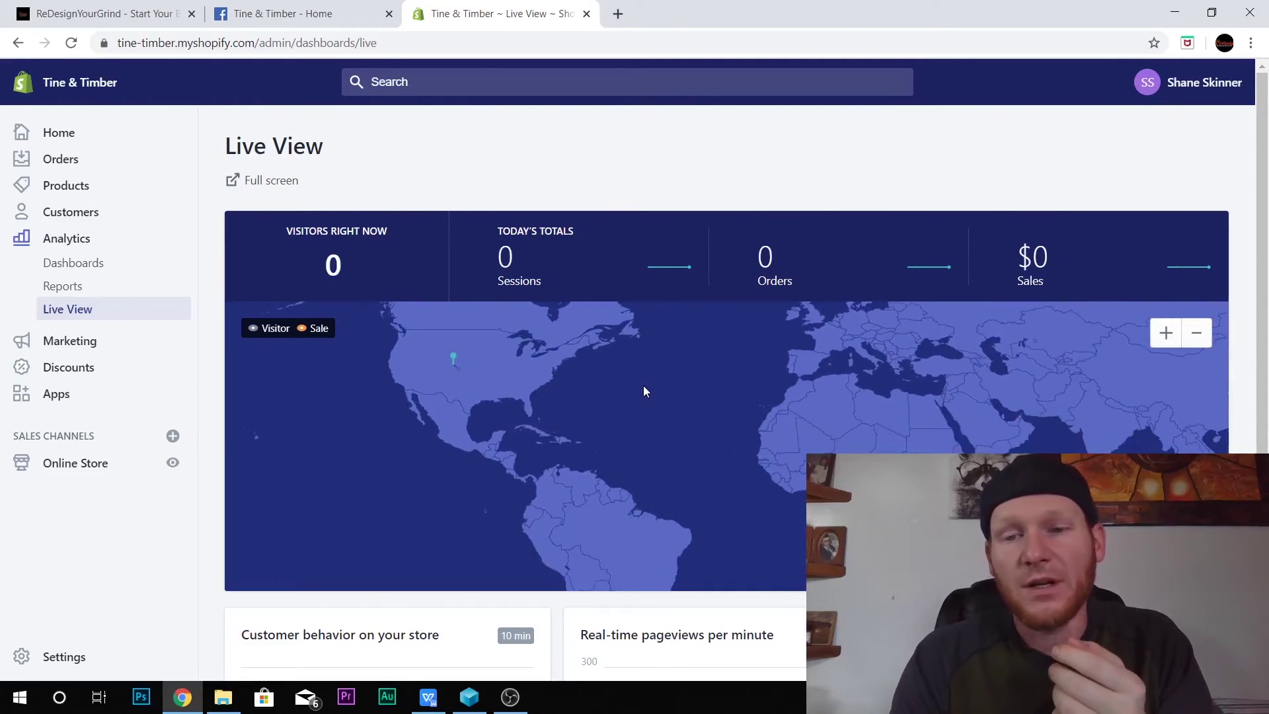
- Examine Live View's customer behavior and real-time pageviews charts beneath the map
scroll(604, 436, down, 3)
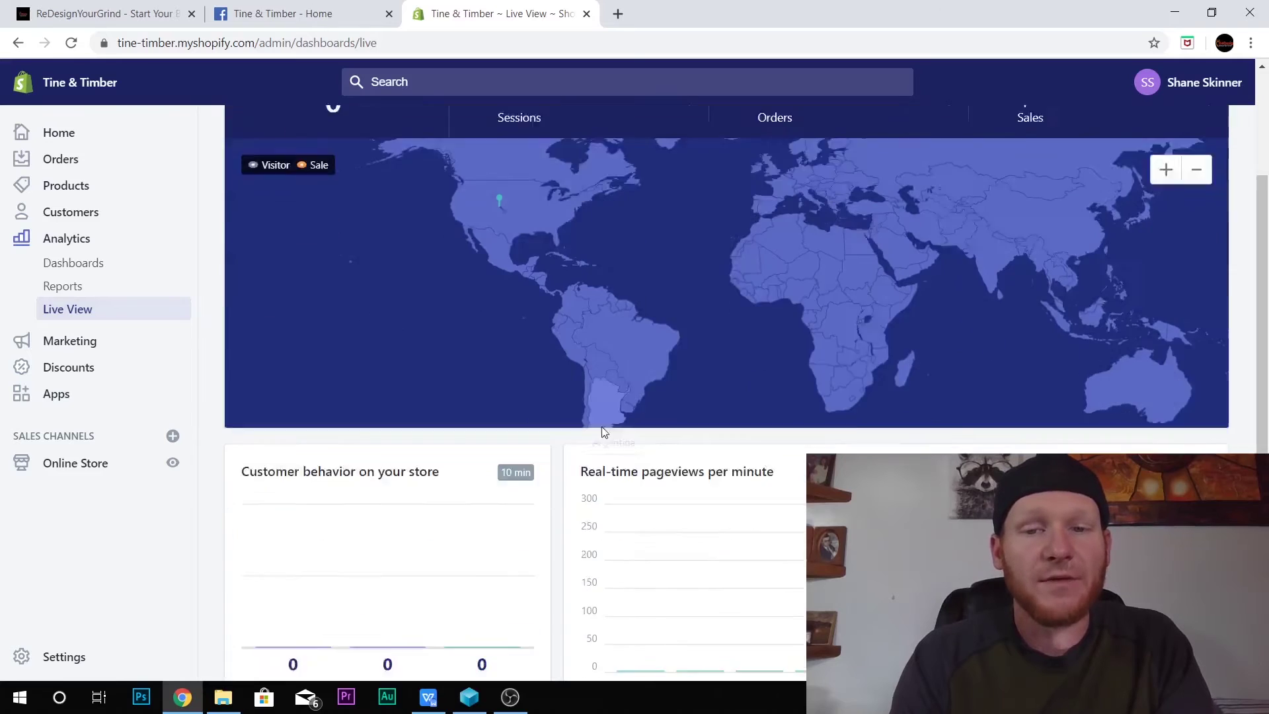
scroll(450, 335, up, 3)
scroll(452, 341, down, 5)
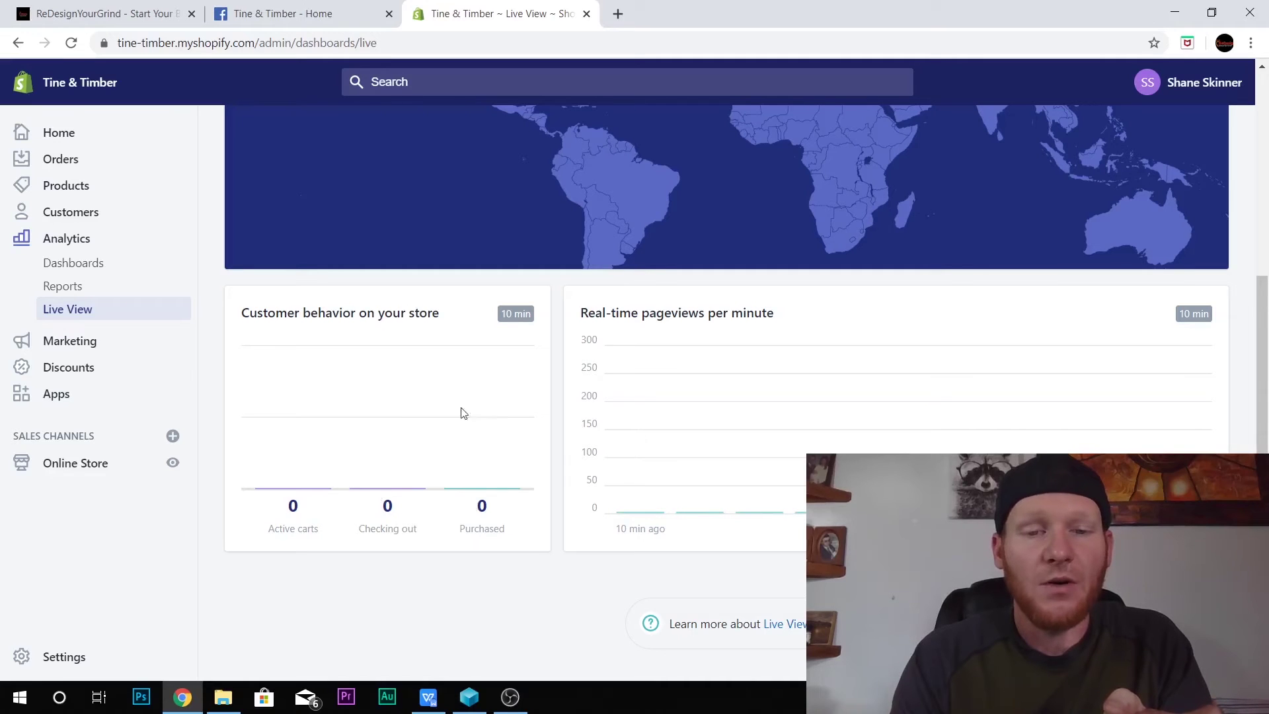
scroll(758, 511, up, 5)
scroll(759, 514, down, 4)
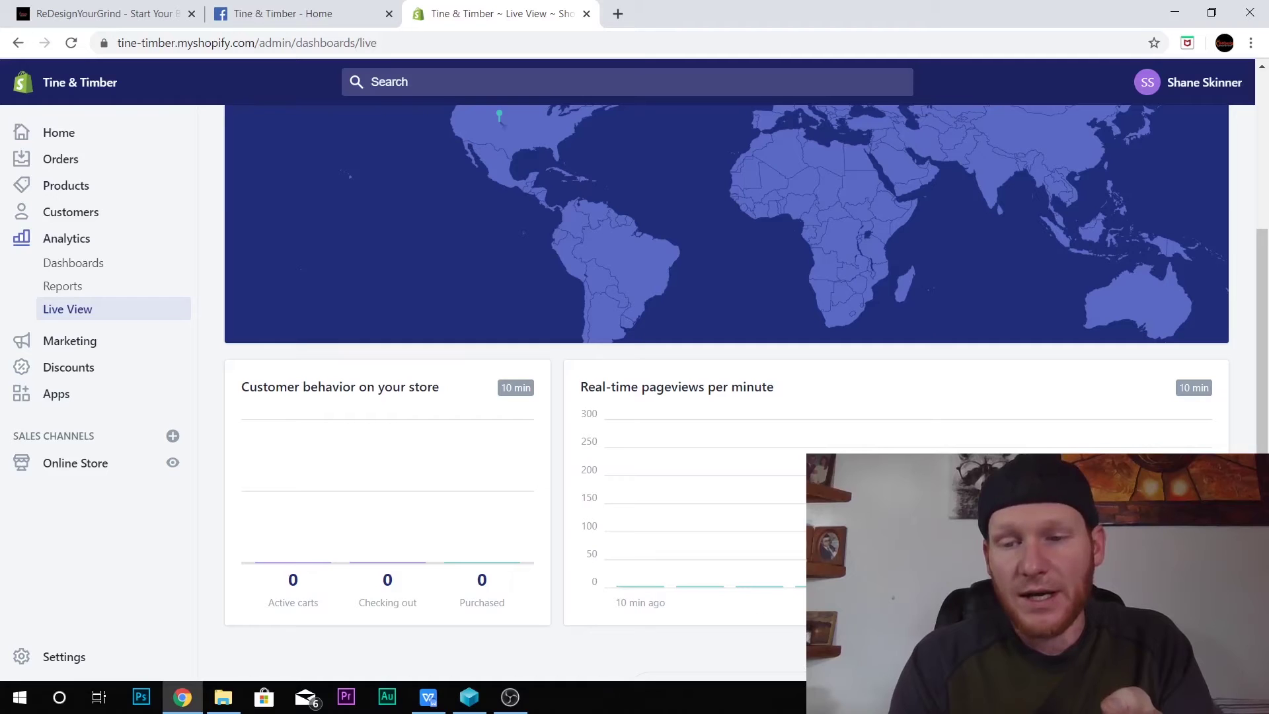
scroll(727, 357, up, 4)
scroll(727, 357, down, 5)
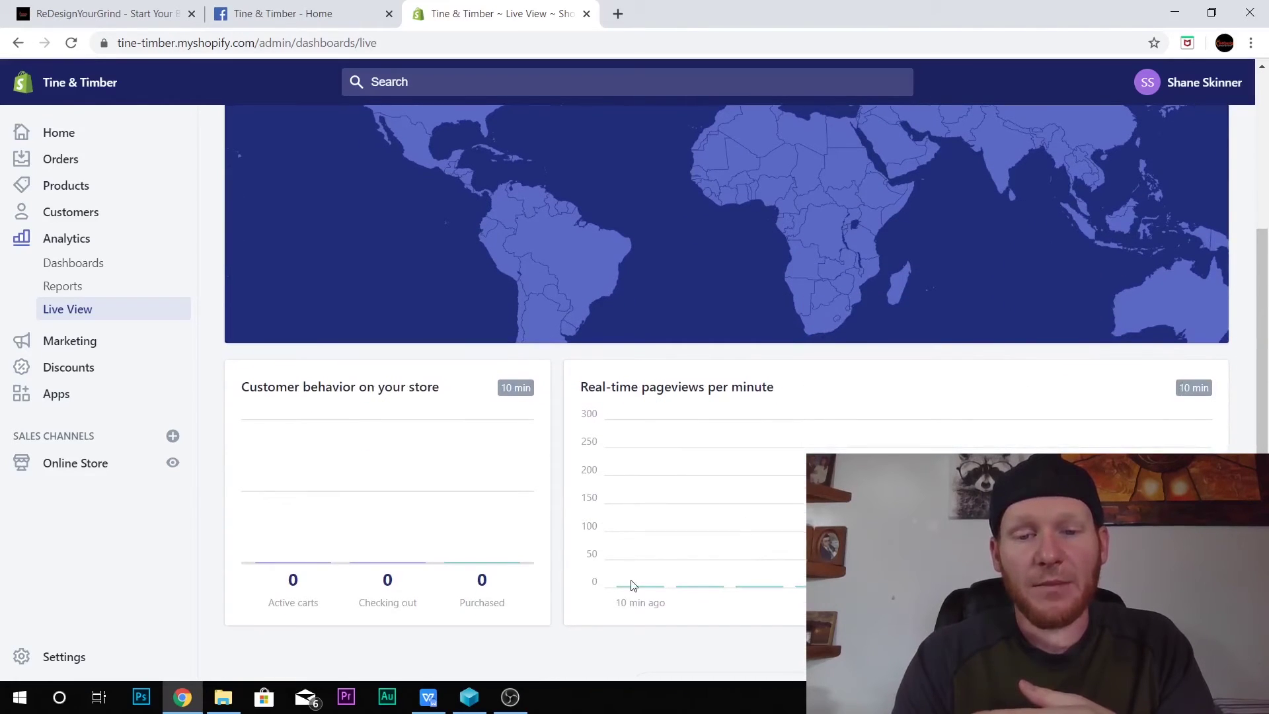
scroll(533, 580, up, 4)
scroll(532, 413, down, 5)
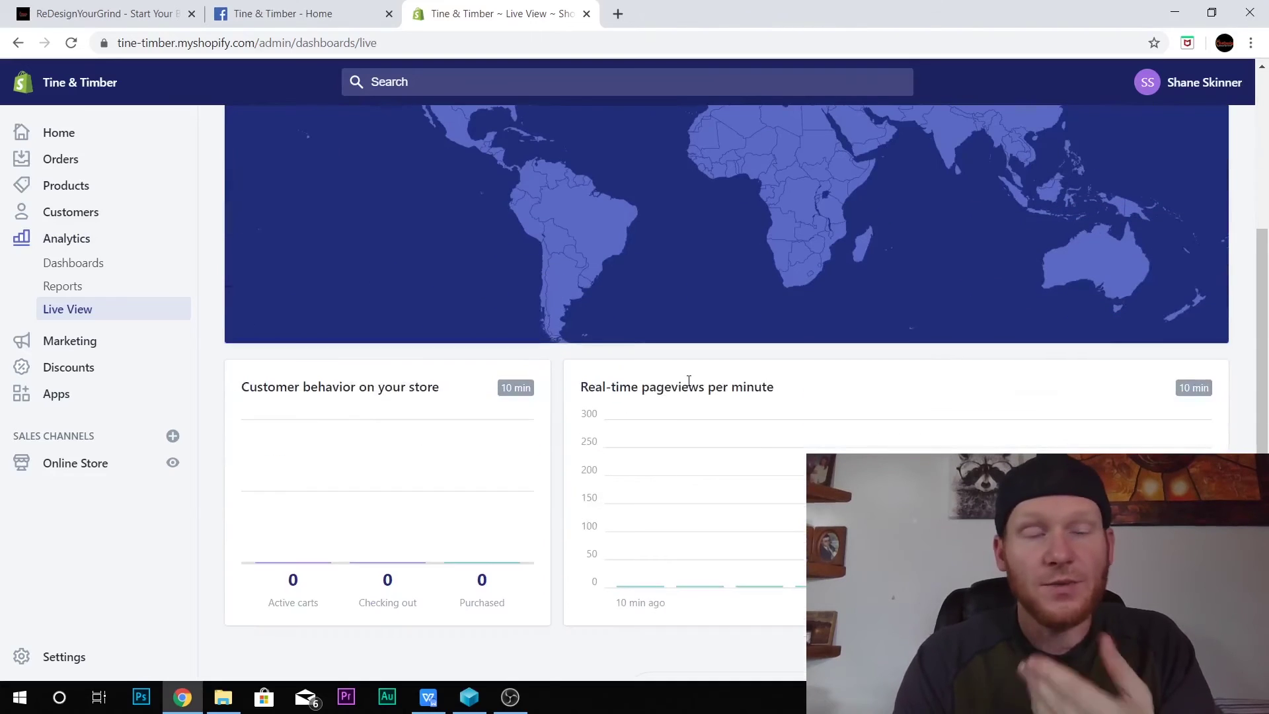
scroll(204, 563, up, 3)
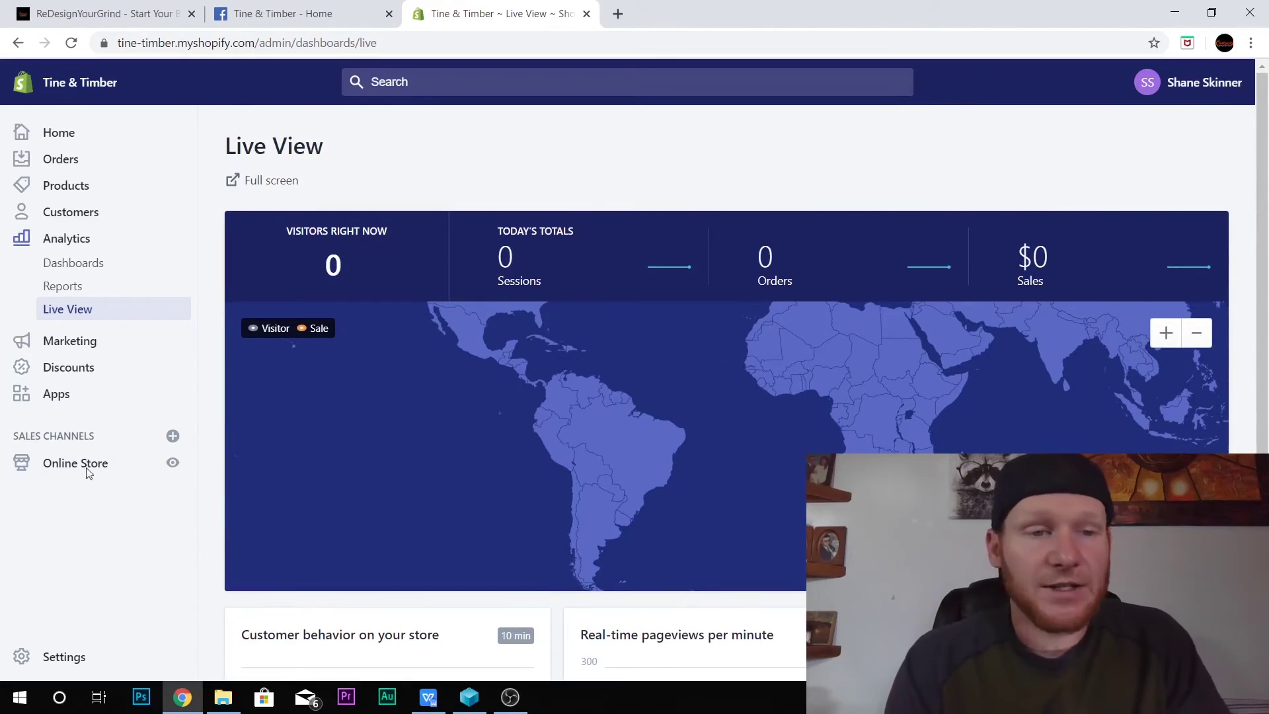
- Open the marketing overview and look over its app suggestions, marketing results, campaigns and automations
click(99, 340)
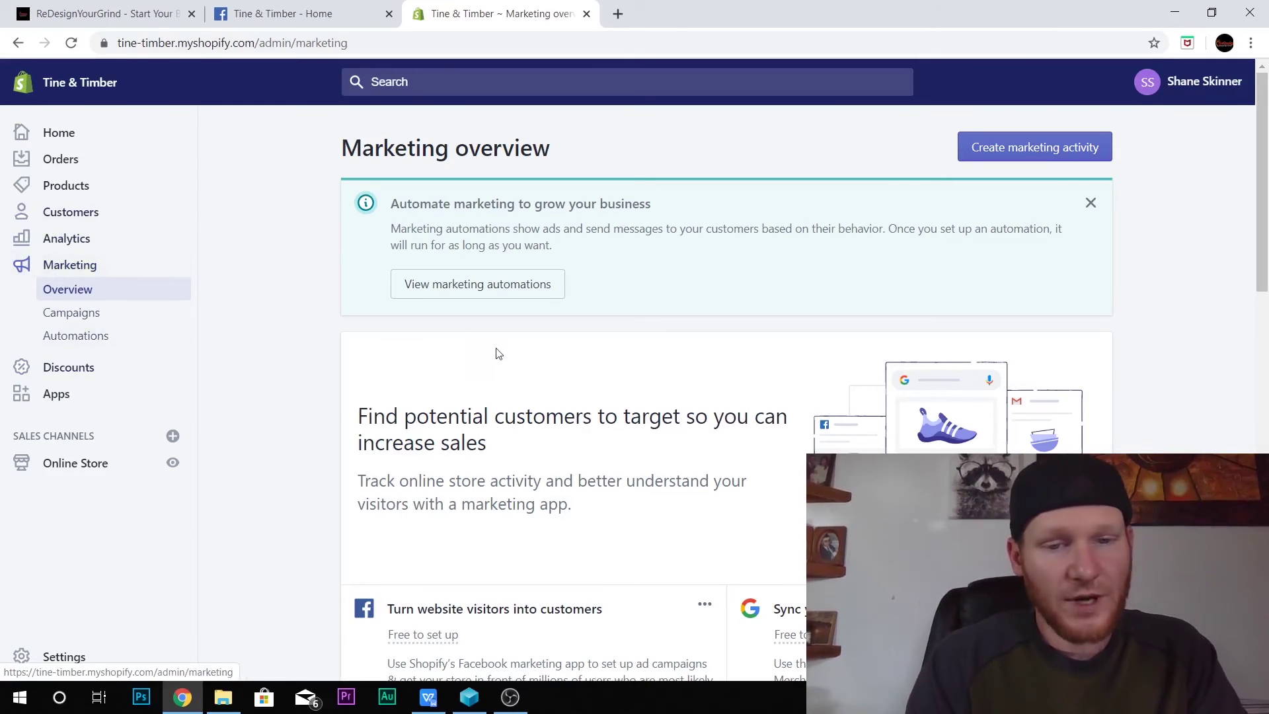
scroll(483, 355, down, 6)
scroll(555, 496, up, 5)
scroll(555, 499, down, 5)
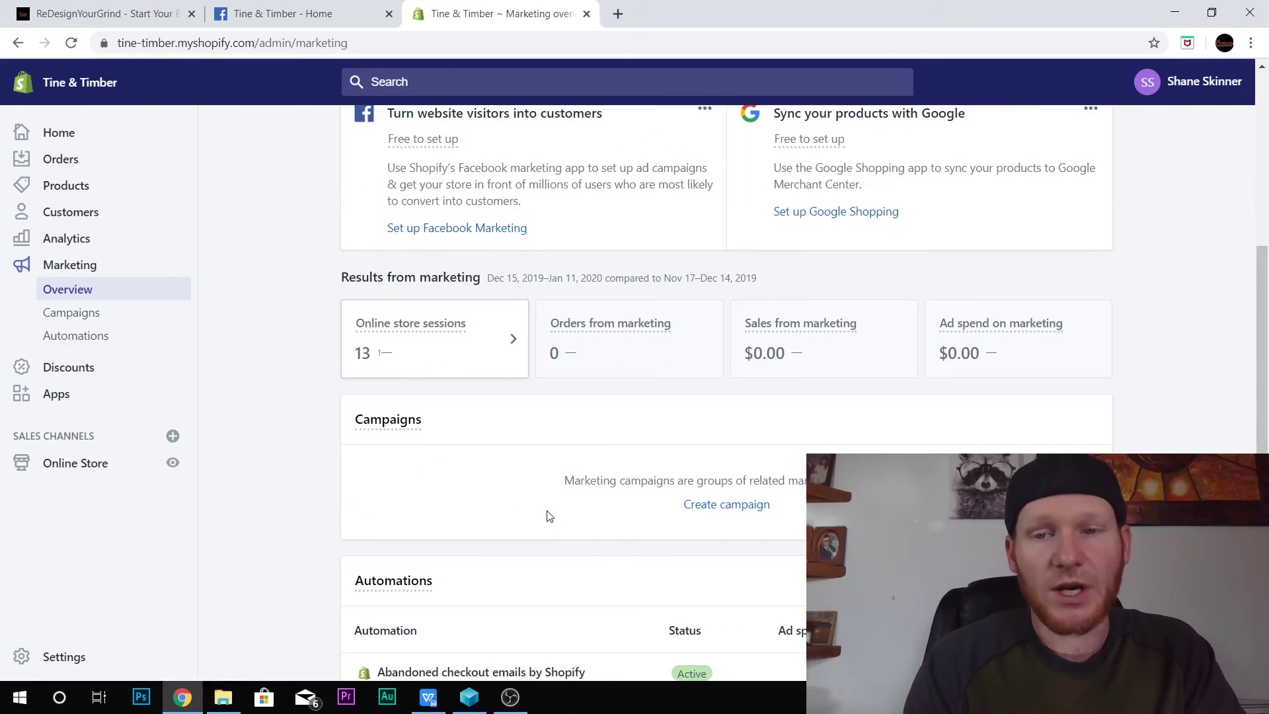
scroll(661, 505, up, 6)
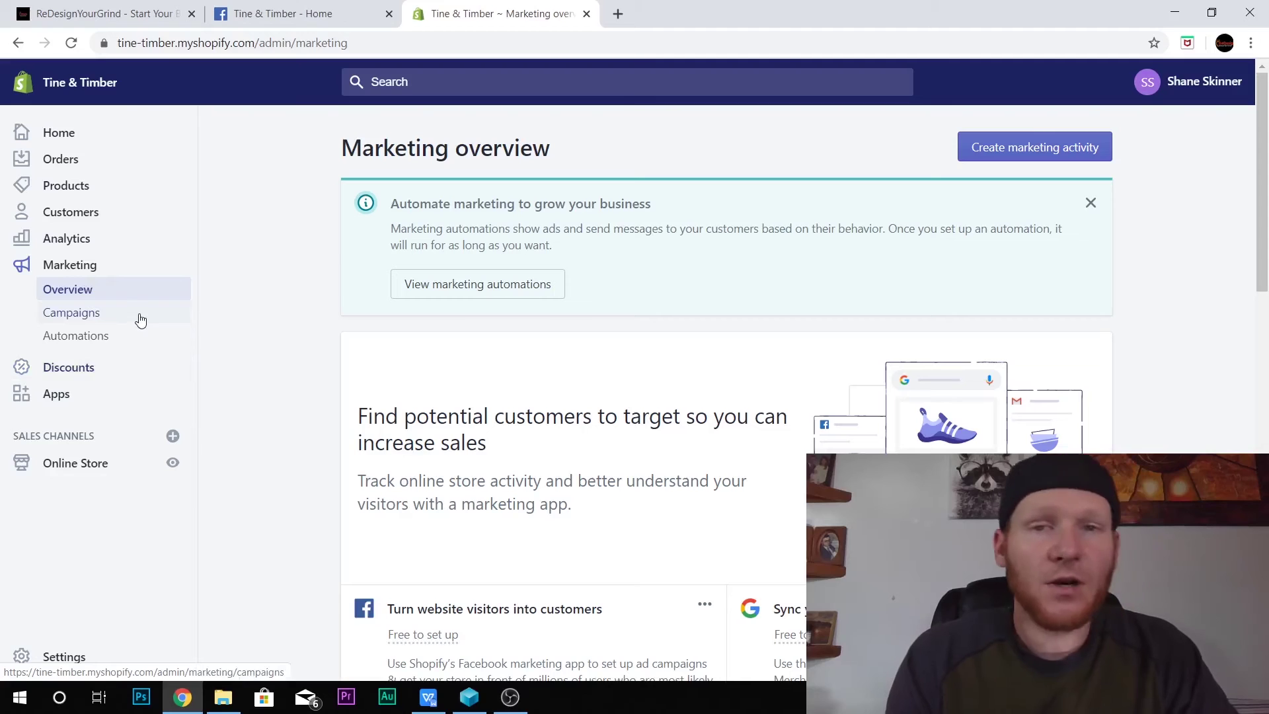
- View the store's discount codes page and open the list of installed apps
click(80, 366)
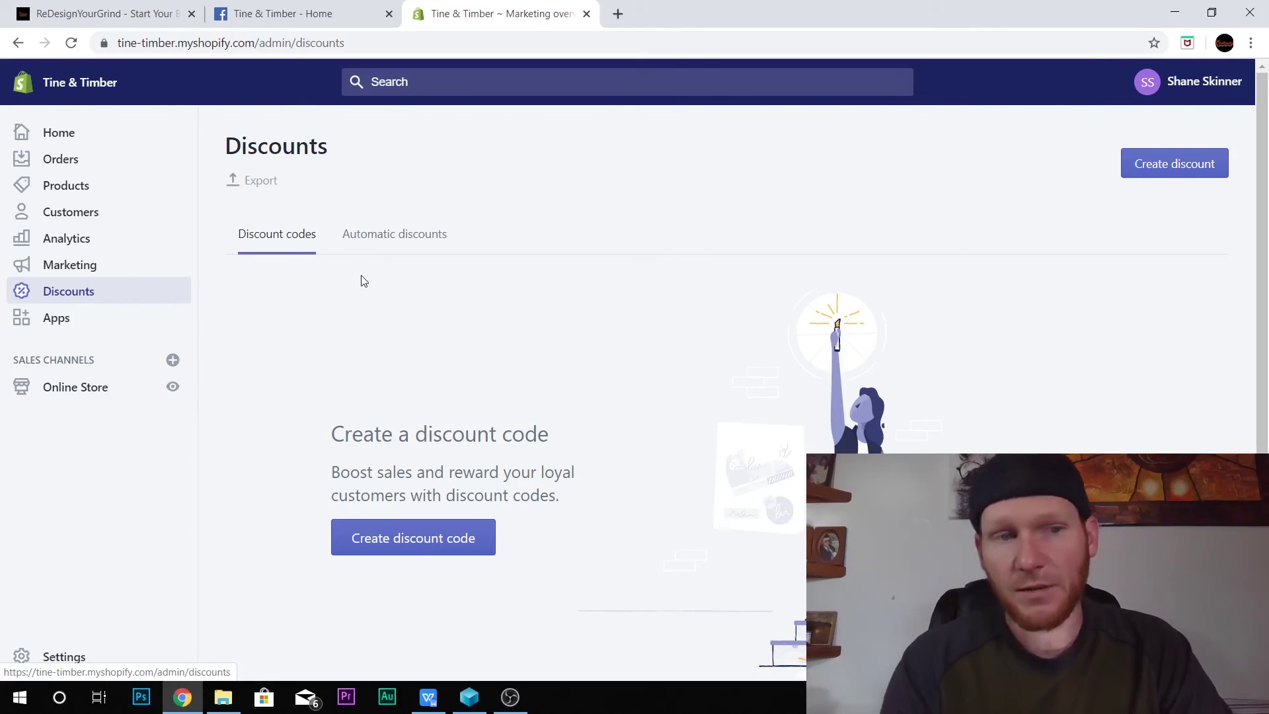
click(56, 317)
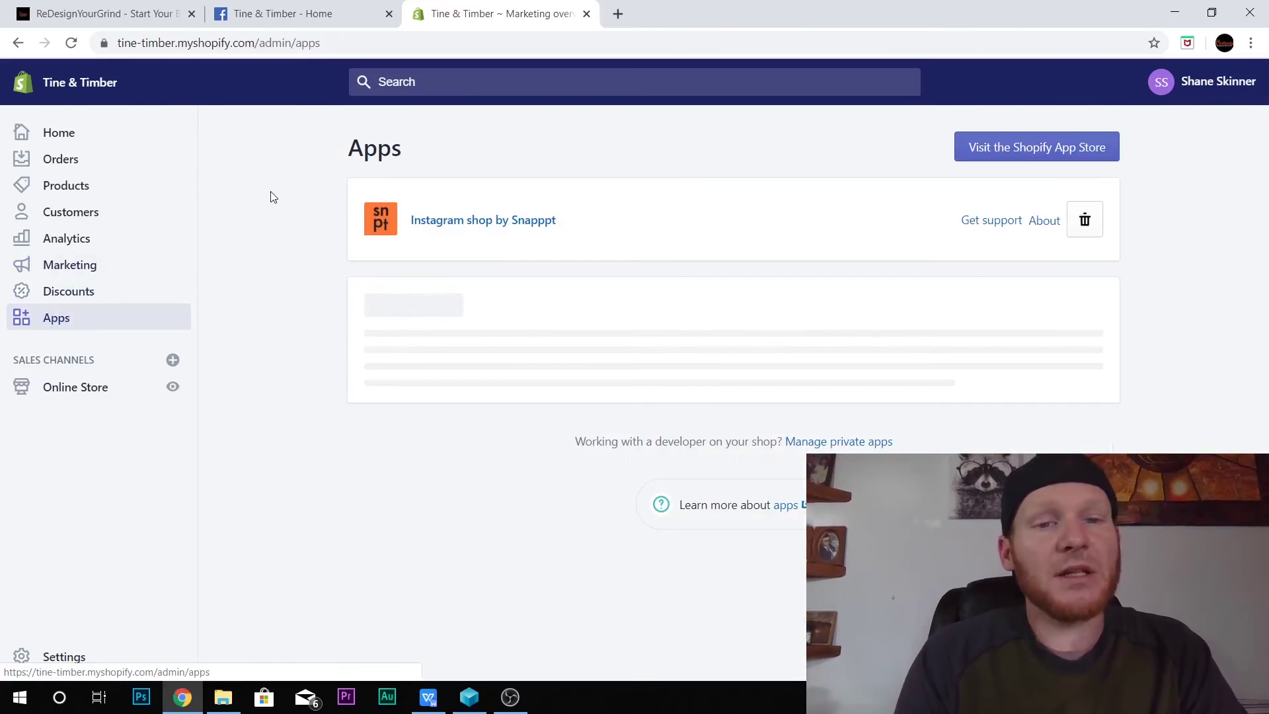